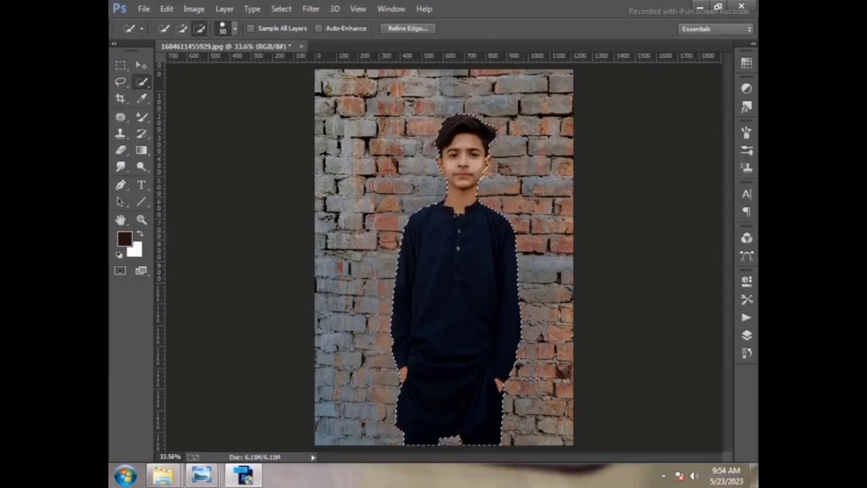
Zoom in closely on the boy's face and right ear
left_click_drag(406, 115, 519, 166)
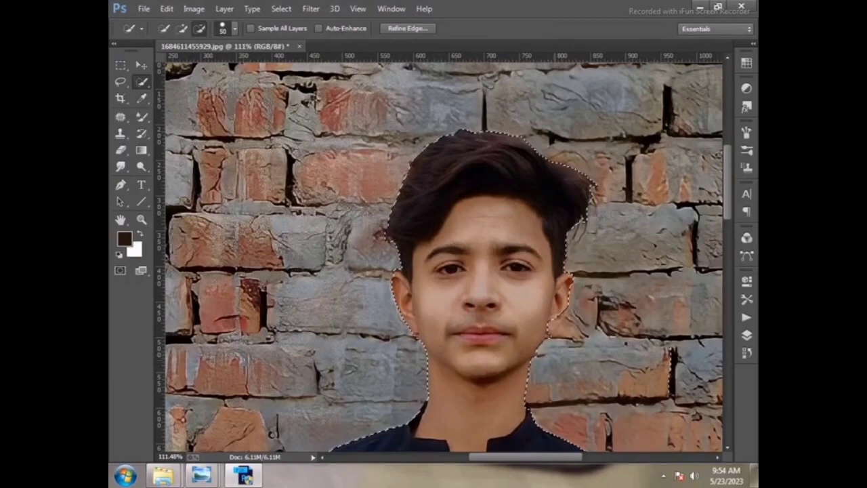
key("alt")
key("alt")
key("z")
left_click_drag(481, 257, 644, 371)
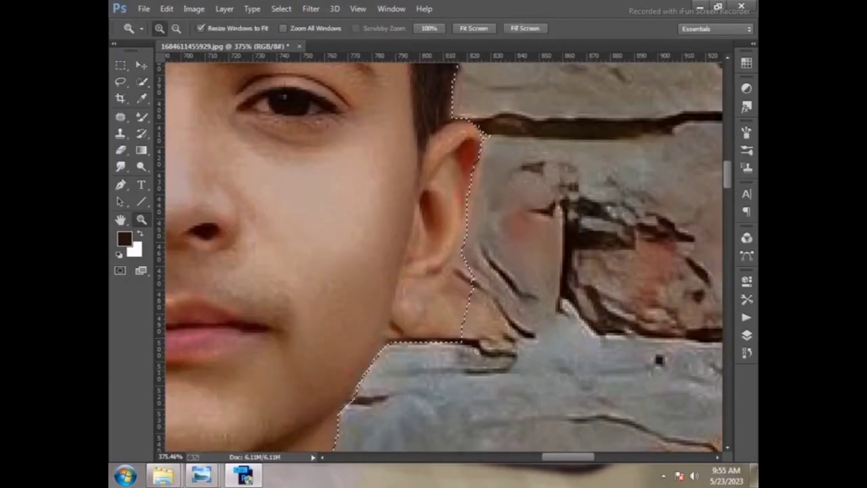
key("w")
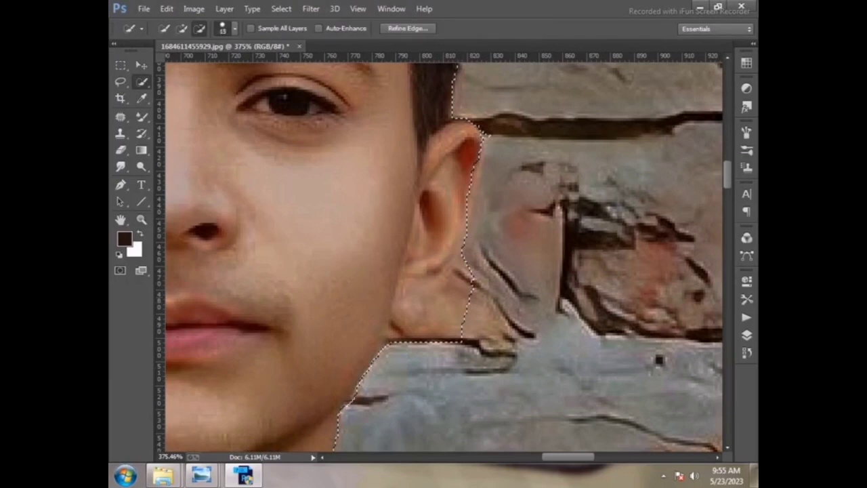
Restore the ear lobe to the selection and trim brick wall from along the ear
left_click_drag(457, 264, 416, 336)
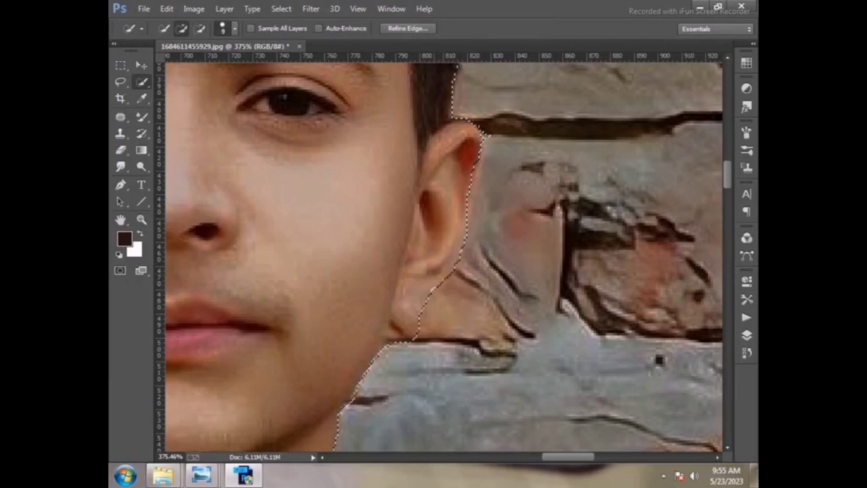
left_click_drag(428, 305, 424, 335)
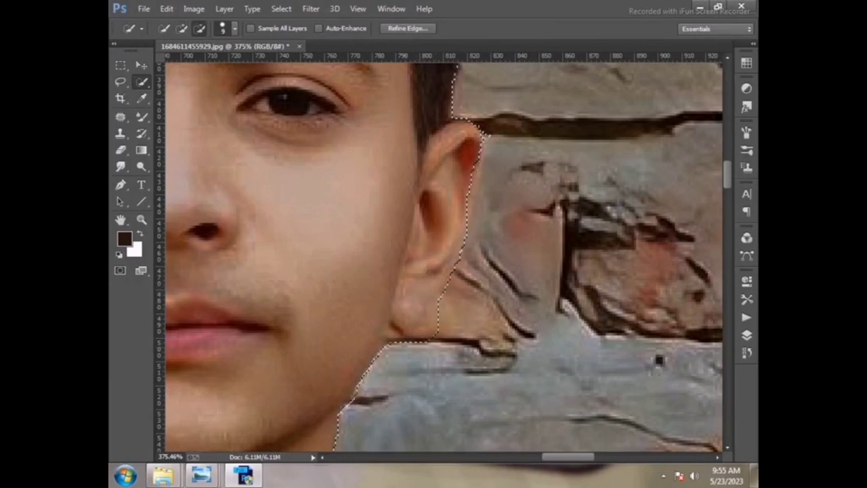
scroll(441, 258, "down", 1)
scroll(440, 257, "up", 3)
key("alt")
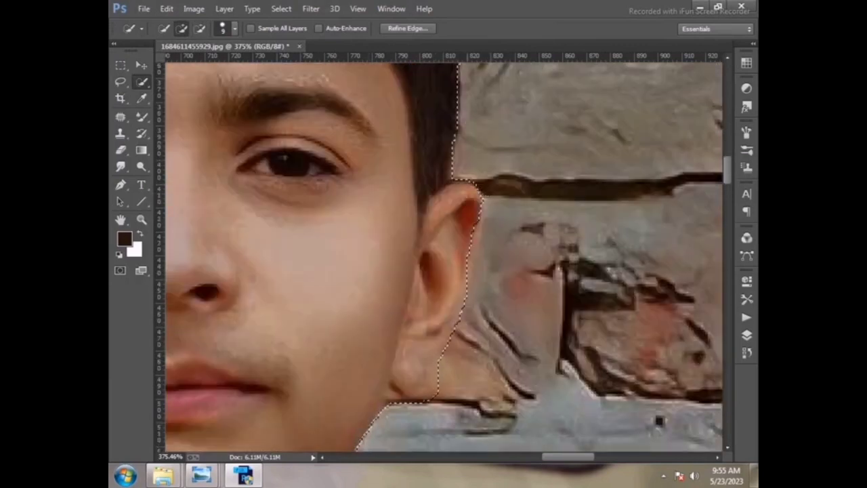
key("alt")
left_click_drag(483, 197, 477, 247)
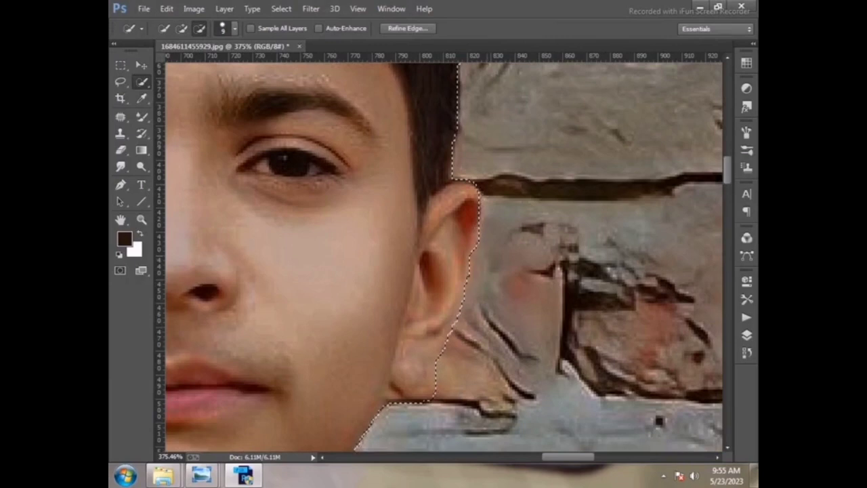
scroll(441, 257, "up", 3)
Fit the photo on screen, then zoom in on the collar and right shirt edge
key("z")
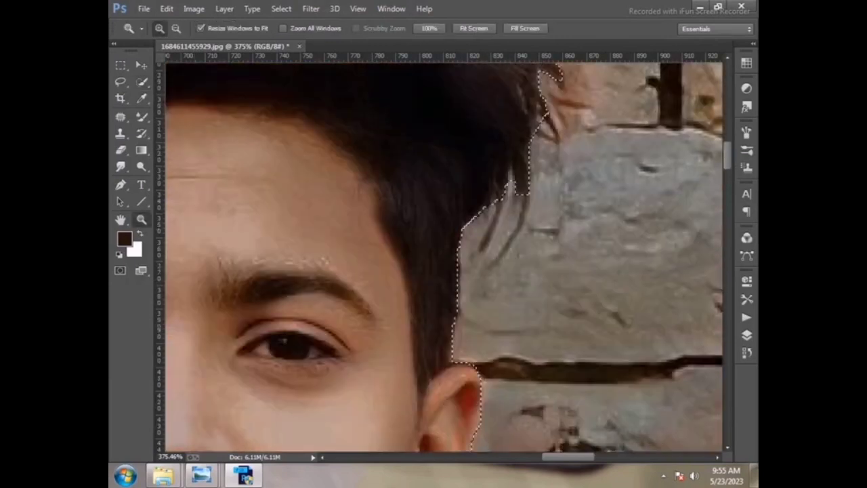
right_click(273, 206)
left_click(316, 213)
left_click(494, 197)
left_click(494, 196)
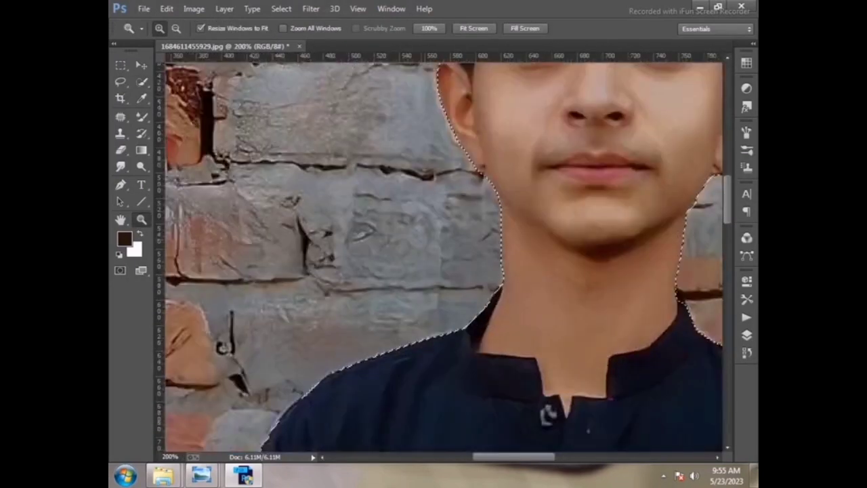
left_click(494, 197)
scroll(444, 258, "down", 5)
scroll(444, 258, "left", 5)
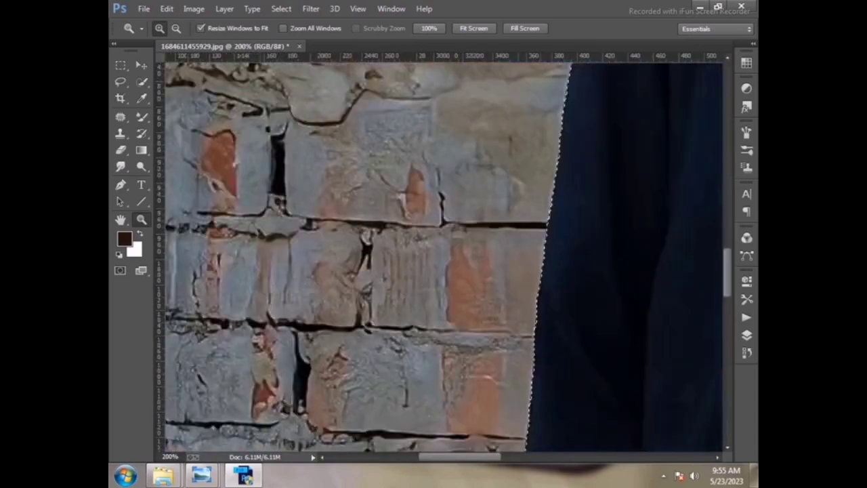
scroll(444, 257, "down", 2)
scroll(444, 257, "down", 2)
scroll(444, 257, "down", 2)
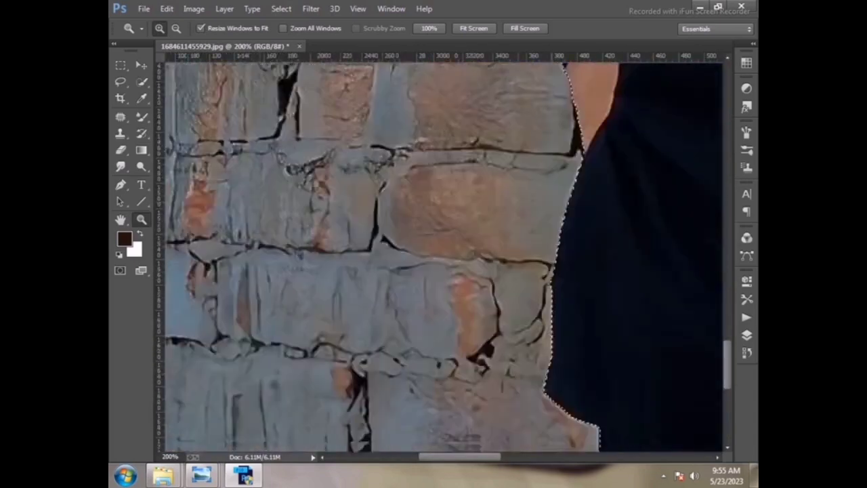
scroll(444, 257, "down", 2)
scroll(444, 258, "down", 2)
scroll(444, 258, "right", 5)
scroll(444, 258, "right", 3)
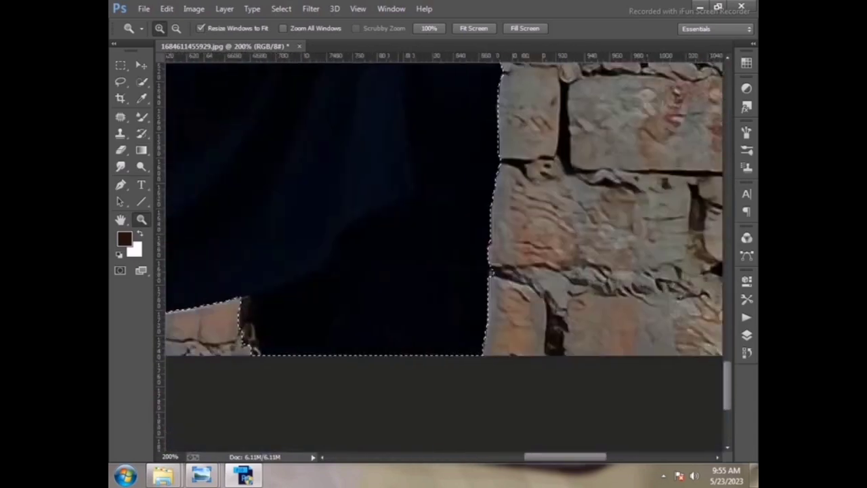
key("ctrl+plus")
key("w")
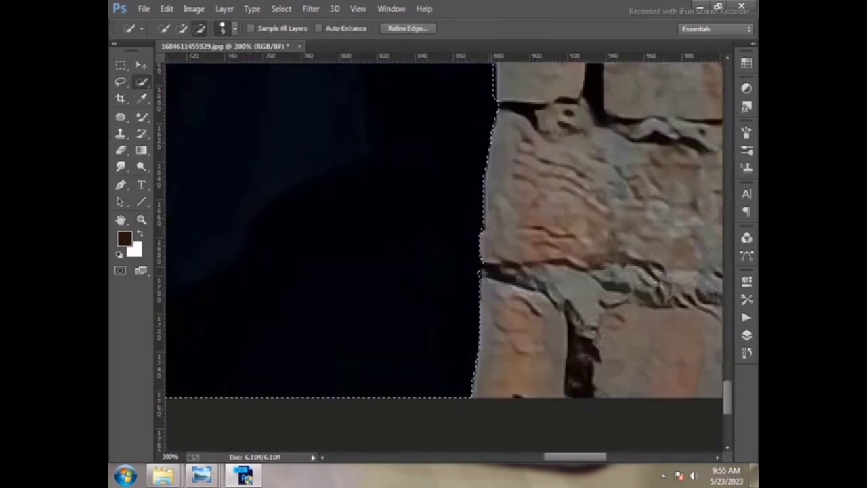
Subtract the stray brick wall beside the shirt and shoulder from the selection
scroll(444, 257, "up", 3)
scroll(444, 258, "up", 3)
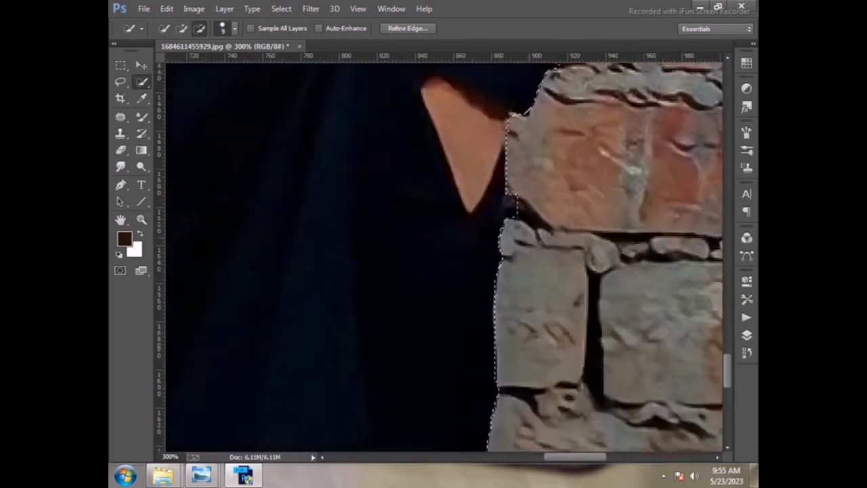
scroll(444, 257, "up", 3)
scroll(444, 258, "up", 1)
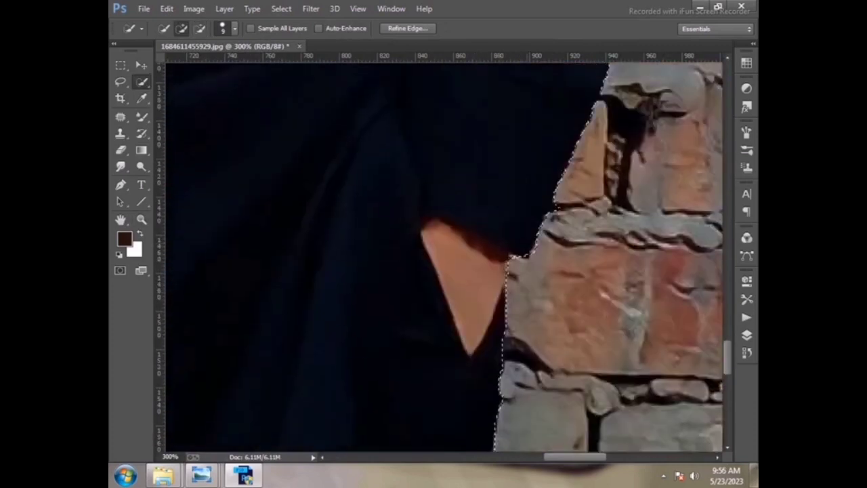
scroll(444, 258, "up", 3)
scroll(444, 257, "up", 2)
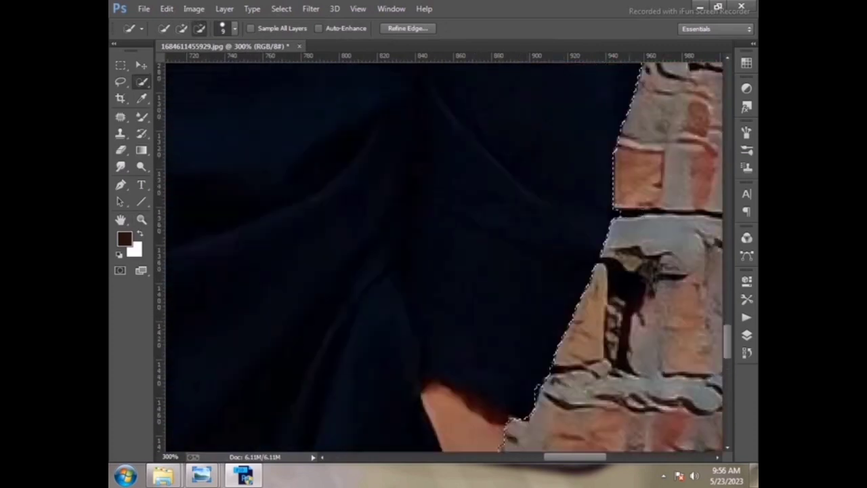
scroll(443, 257, "up", 3)
scroll(444, 258, "up", 2)
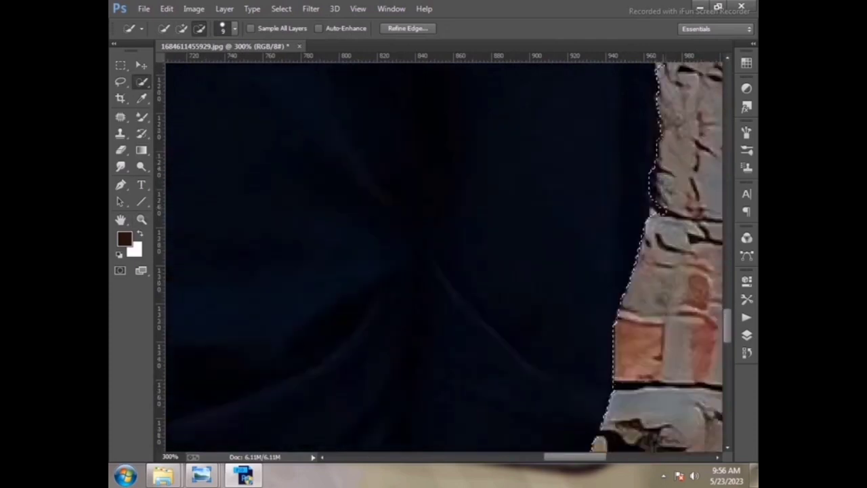
scroll(443, 257, "up", 2)
scroll(444, 257, "up", 1)
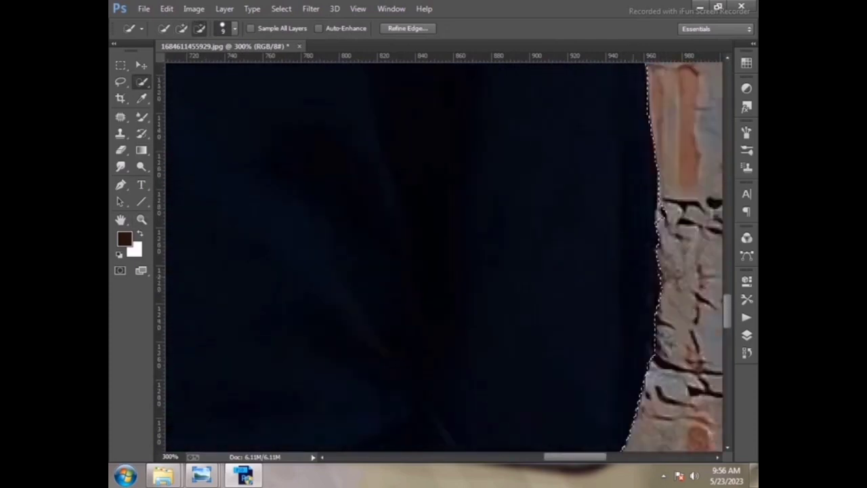
scroll(444, 258, "up", 3)
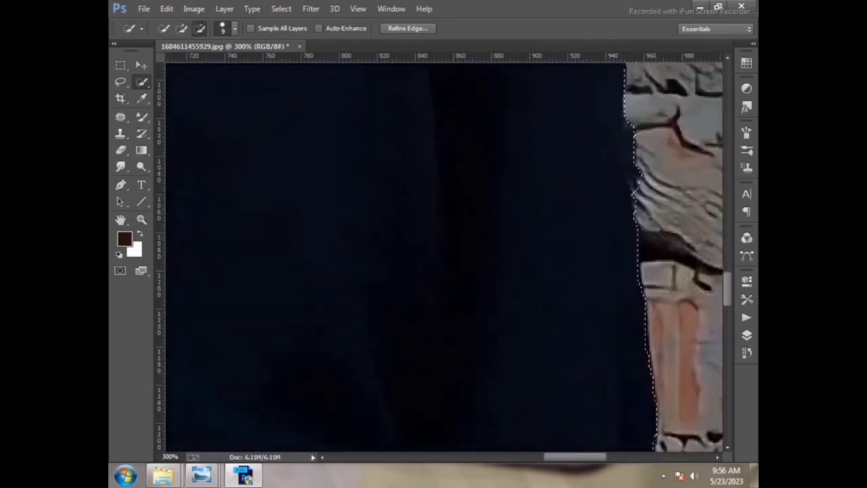
scroll(444, 257, "up", 1)
left_click_drag(625, 178, 637, 298)
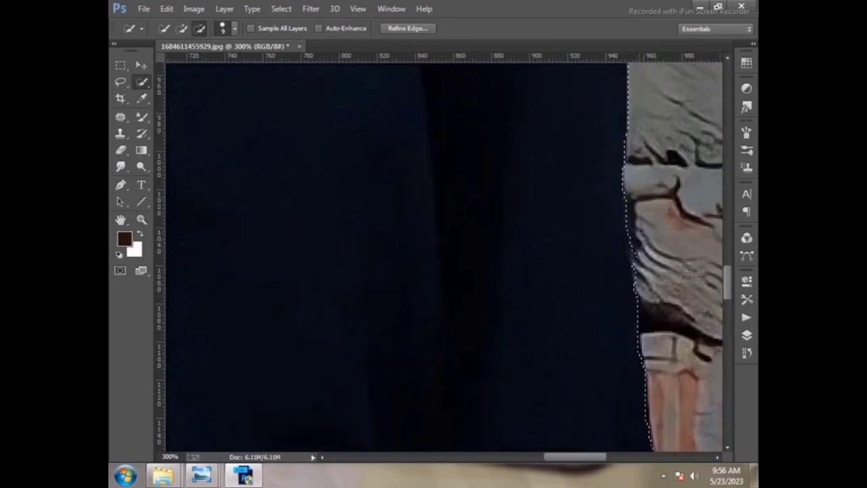
scroll(444, 258, "up", 1)
scroll(444, 258, "up", 2)
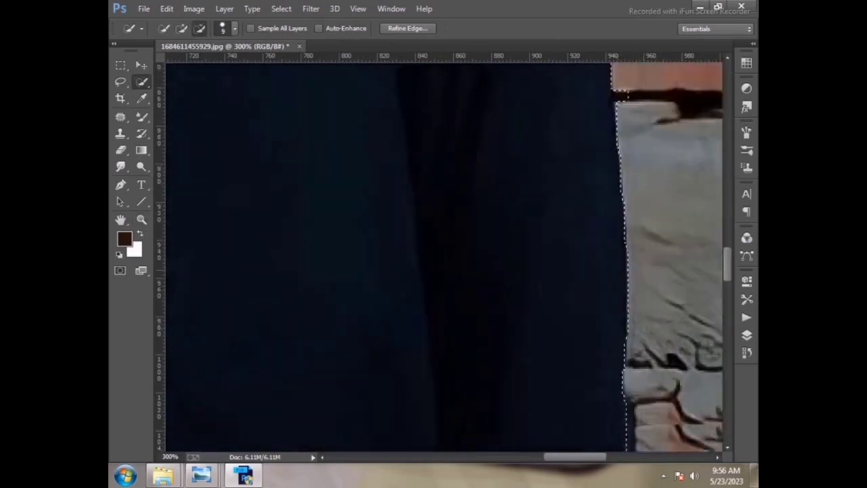
scroll(444, 258, "up", 1)
scroll(444, 257, "up", 1)
scroll(444, 257, "up", 1)
scroll(443, 258, "up", 5)
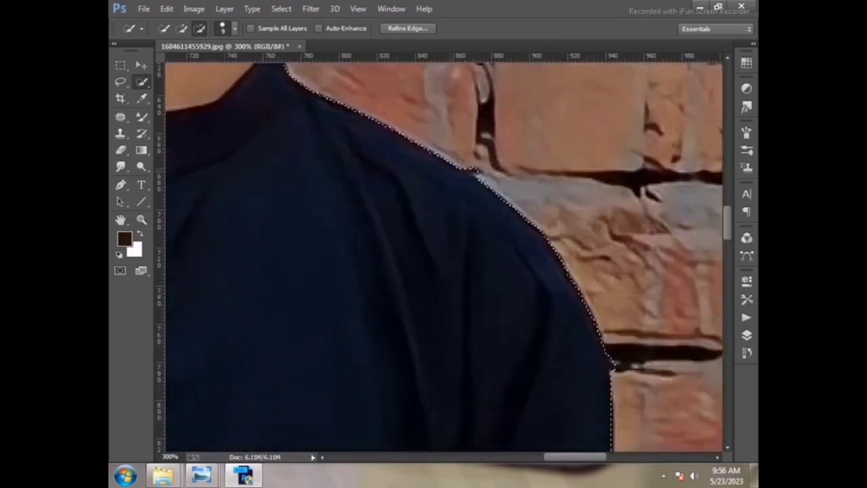
Fit the photo on screen and mask out the brick wall using the boy's selection
key("z")
right_click(316, 225)
left_click(366, 234)
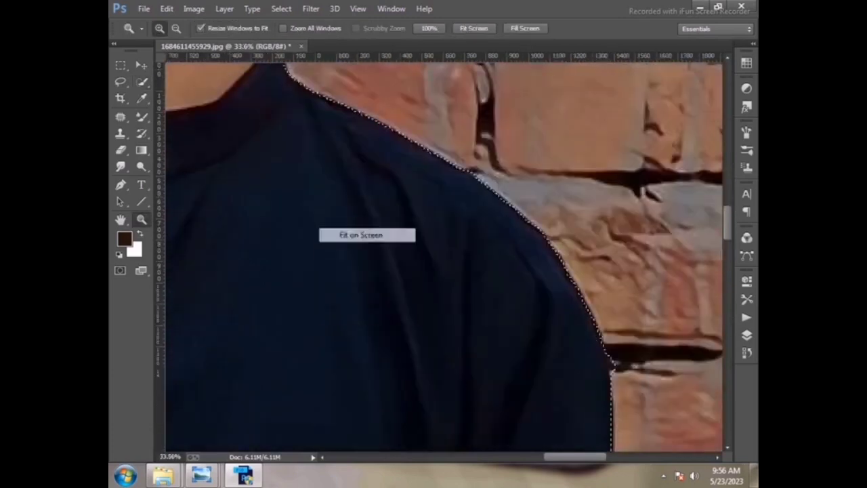
key("F7")
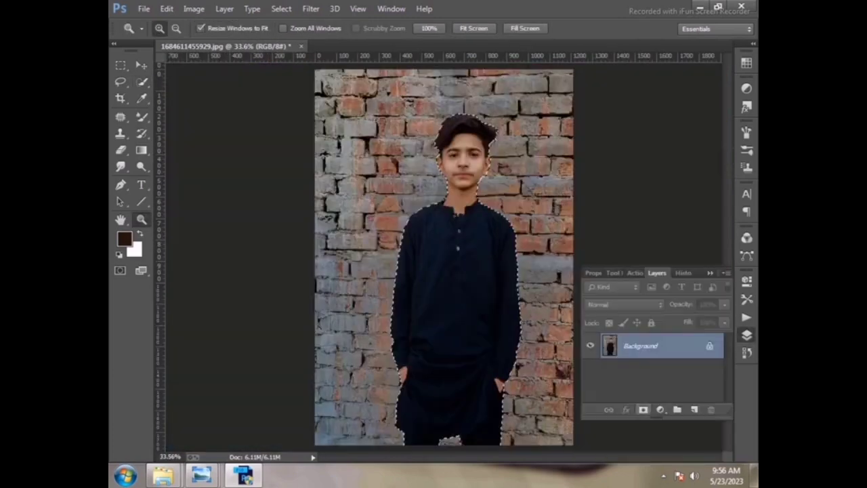
left_click(643, 409)
Place the ol stone-wall image into the document as a new layer
left_click(143, 8)
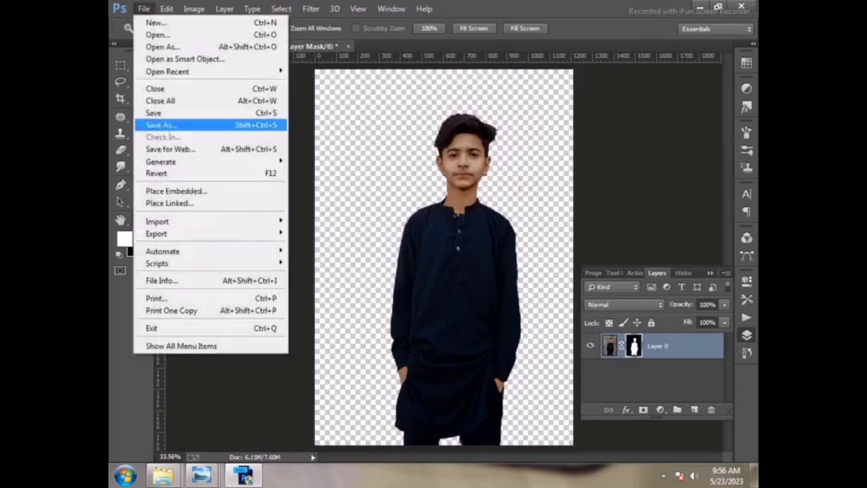
left_click(174, 190)
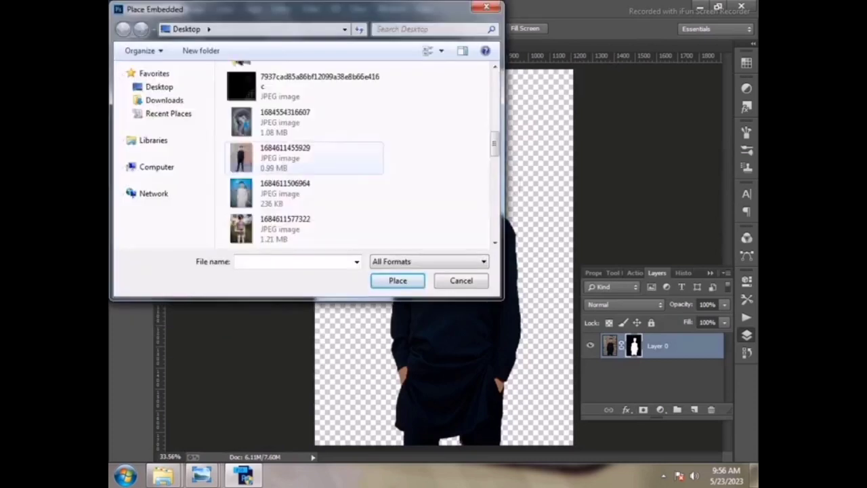
scroll(305, 156, "down", 1)
scroll(304, 135, "down", 5)
double_click(305, 125)
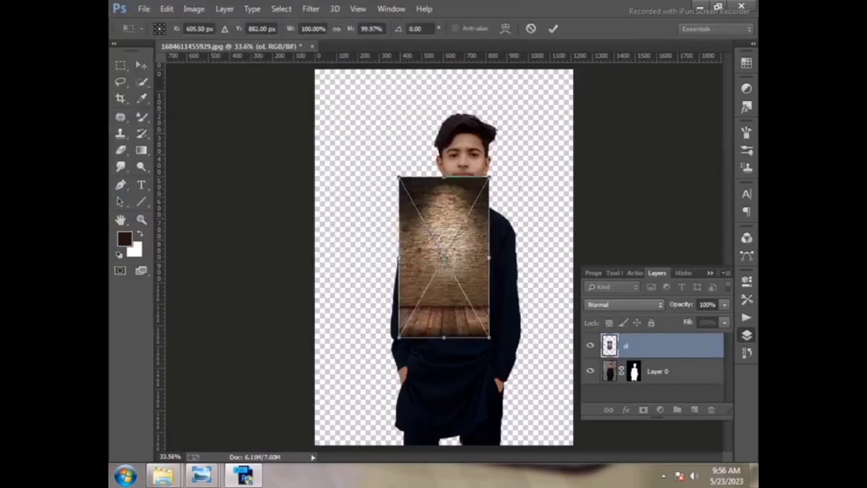
Stretch the placed wall image to fill the whole canvas and commit the transform
mouse_move(397, 174)
left_mouse_down()
mouse_move(368, 159)
mouse_move(310, 38)
left_mouse_up()
left_click_drag(490, 337, 564, 474)
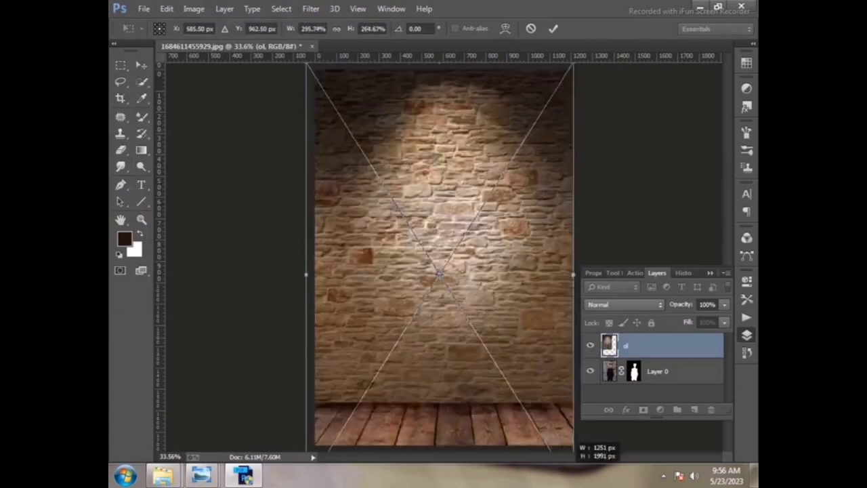
left_click_drag(478, 288, 478, 339)
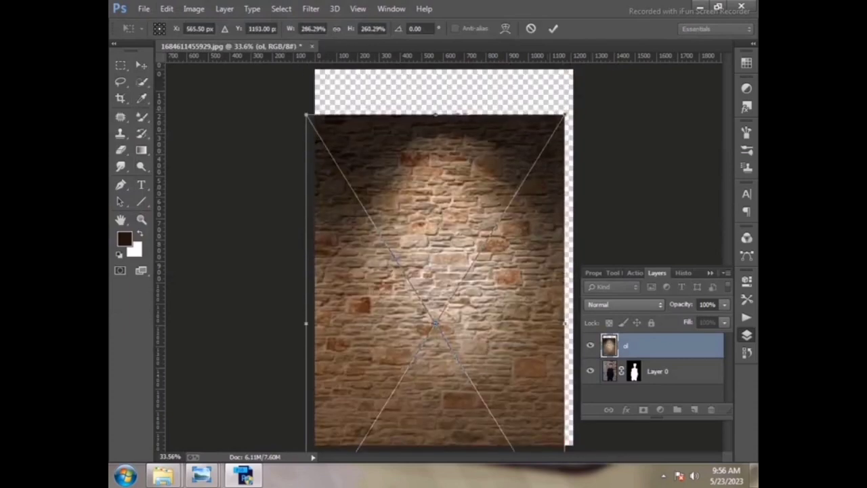
left_click_drag(564, 113, 573, 64)
left_click_drag(443, 72, 443, 79)
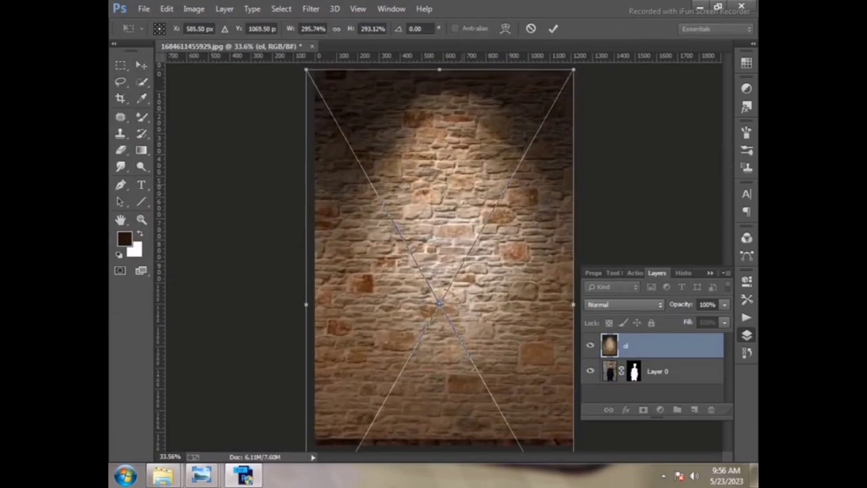
left_click(141, 219)
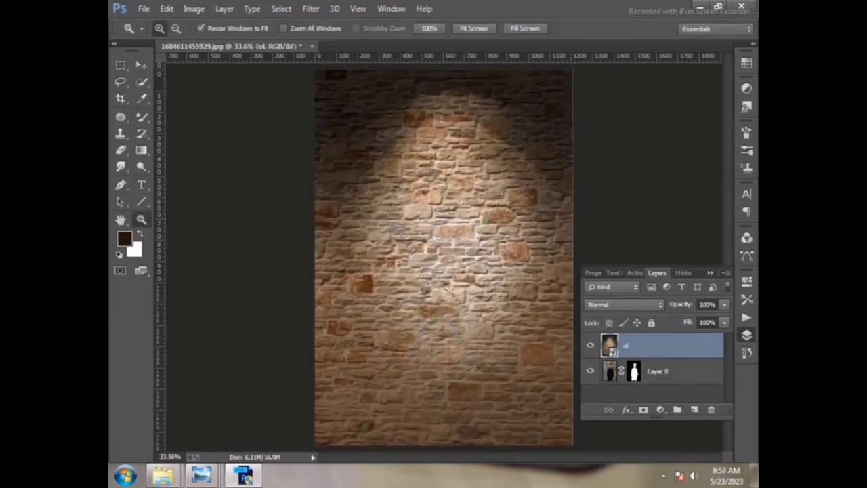
Move Layer 0 above the ol wall layer, inspect the composite, then select ol
left_click_drag(658, 371, 657, 342)
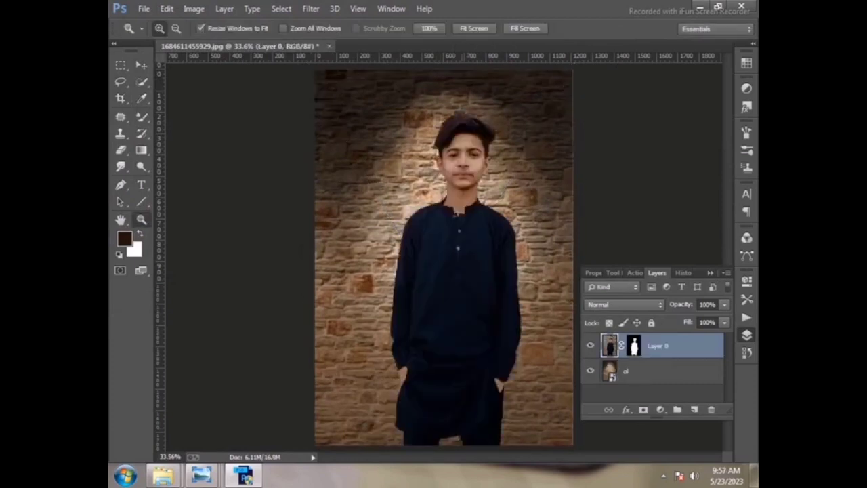
left_click(484, 166)
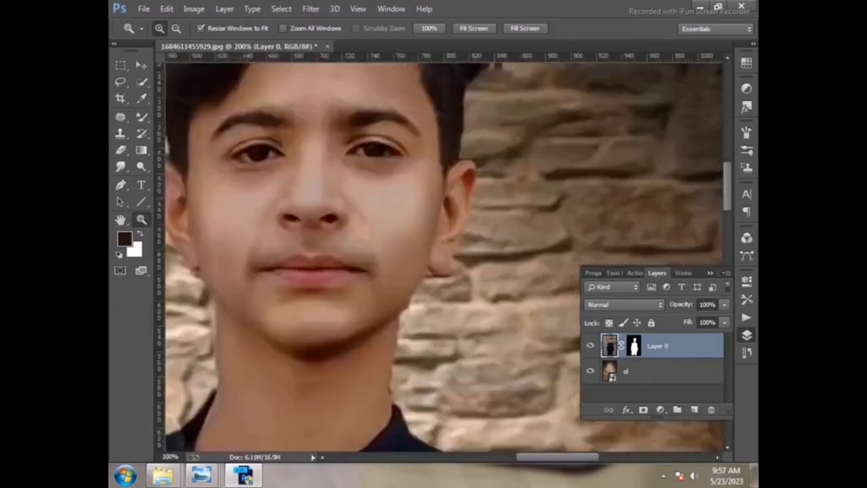
scroll(441, 254, "up", 3)
scroll(488, 234, "up", 3)
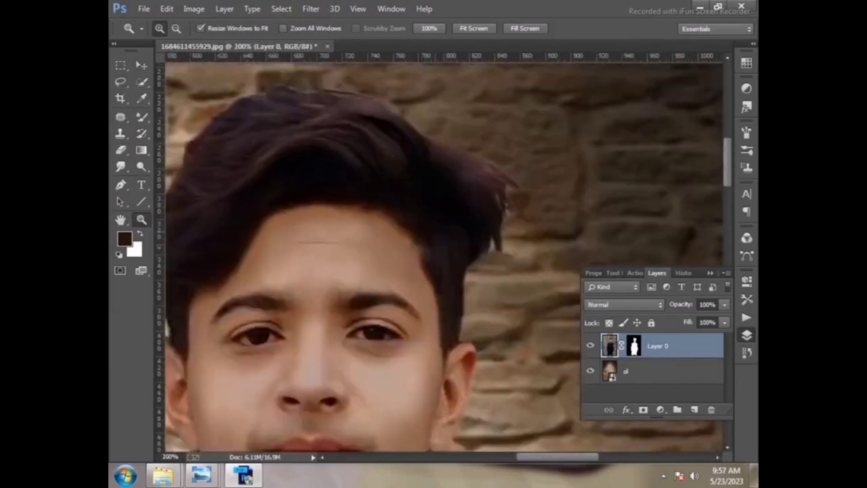
right_click(490, 232)
left_click(503, 240)
left_click(503, 240)
scroll(434, 254, "up", 2)
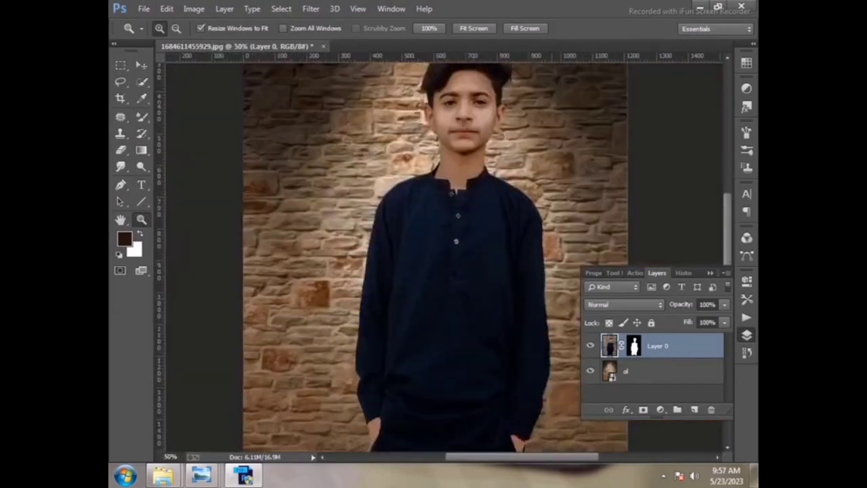
left_click(434, 223)
right_click(361, 209)
left_click(386, 216)
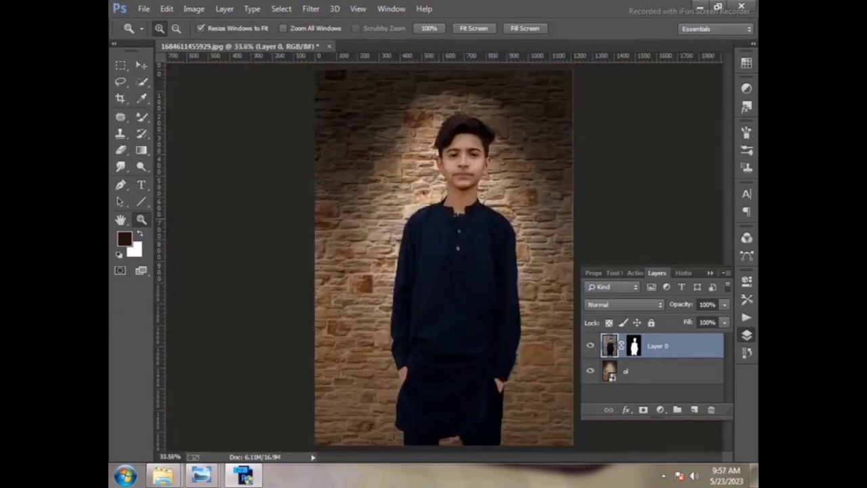
left_click(670, 371)
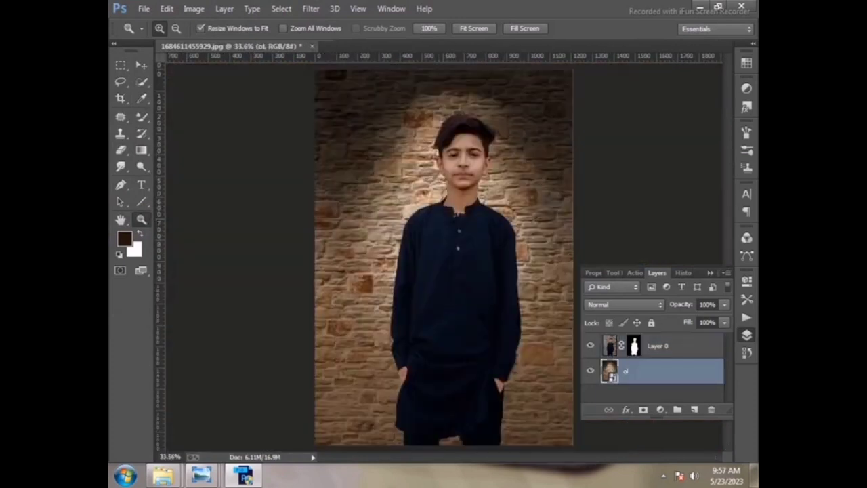
Gaussian-blur the ol stone-wall layer and flatten the composite into one image
left_click(311, 9)
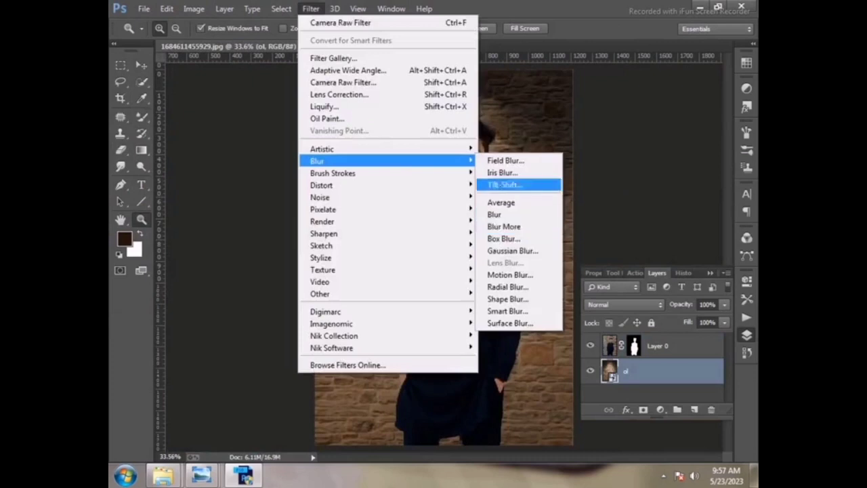
left_click(513, 251)
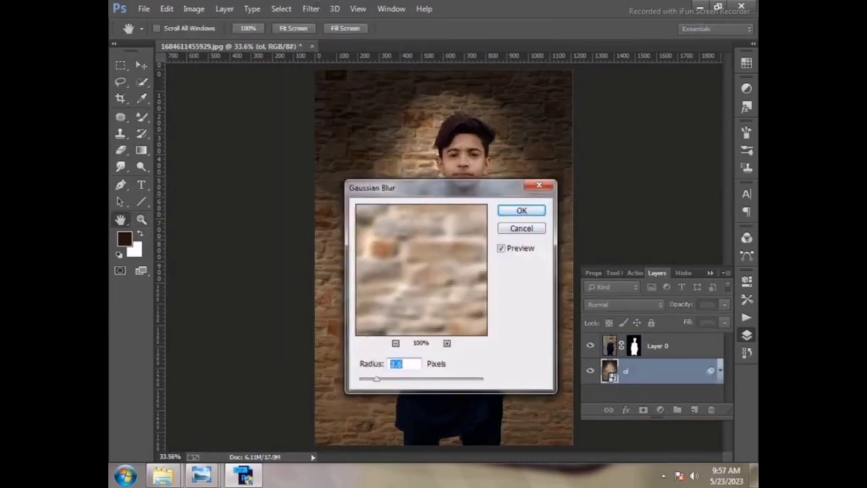
key("Return")
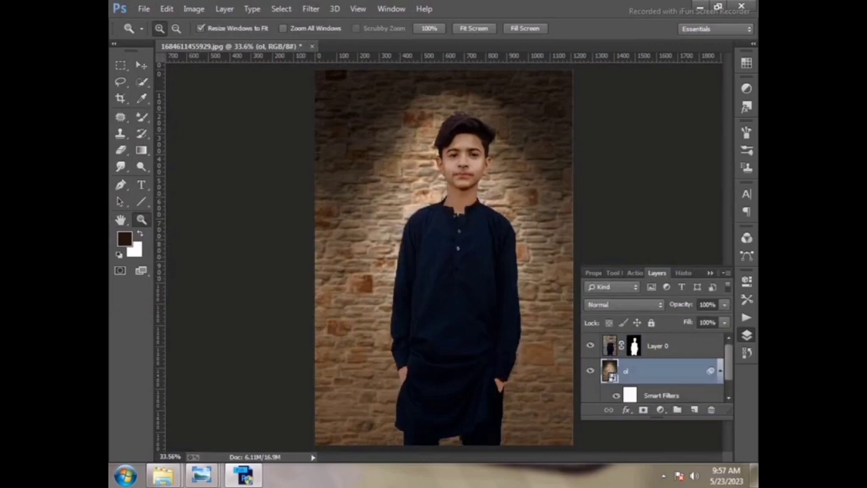
left_click(663, 476)
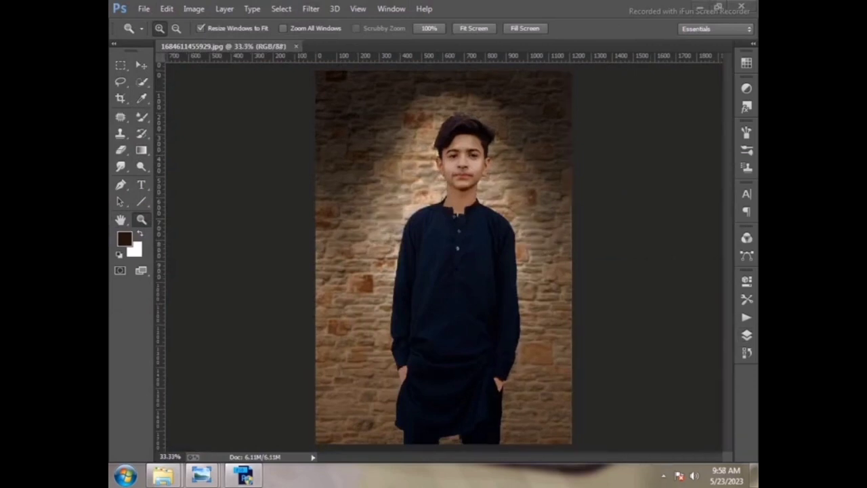
In Liquify with brush size 90, pull the boy's fringe down over his forehead
left_click(312, 9)
left_click(329, 105)
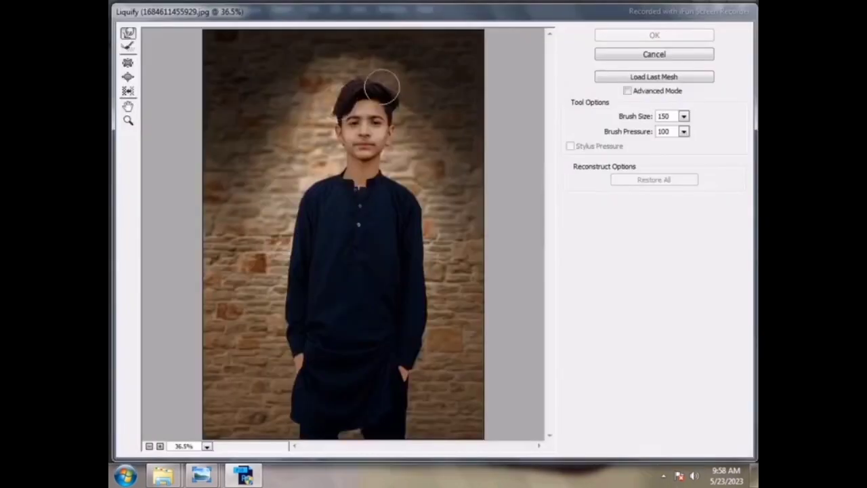
left_click_drag(300, 56, 430, 197)
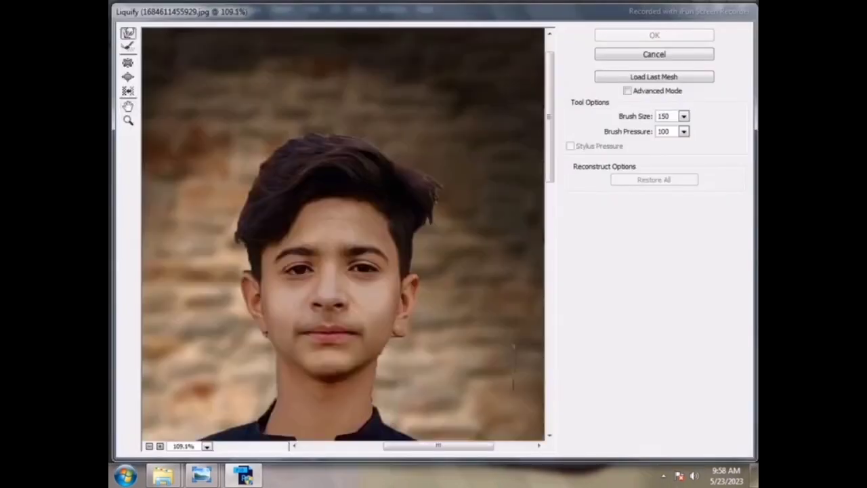
key("bracketleft")
key("bracketleft")
key("bracketleft")
left_click_drag(399, 158, 392, 169)
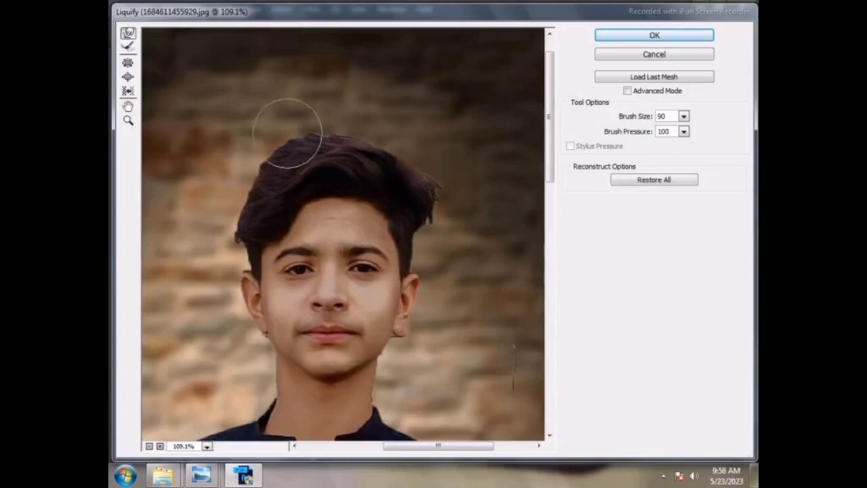
left_click_drag(315, 195, 298, 221)
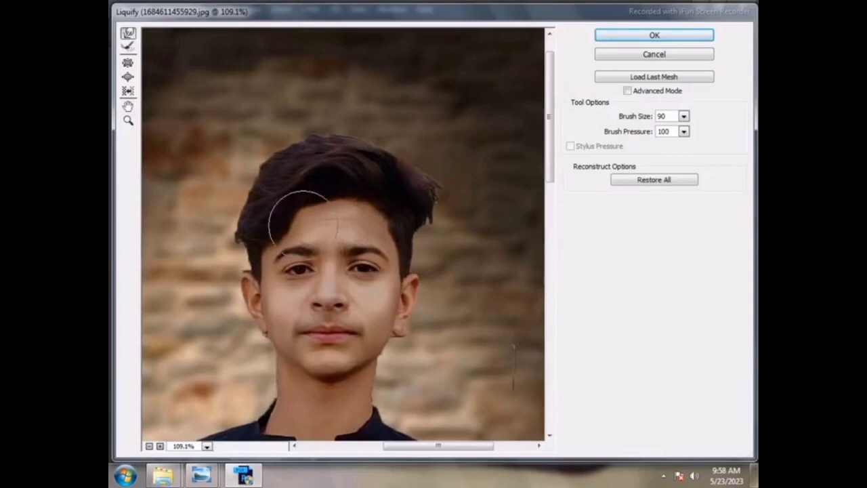
left_click_drag(358, 194, 342, 205)
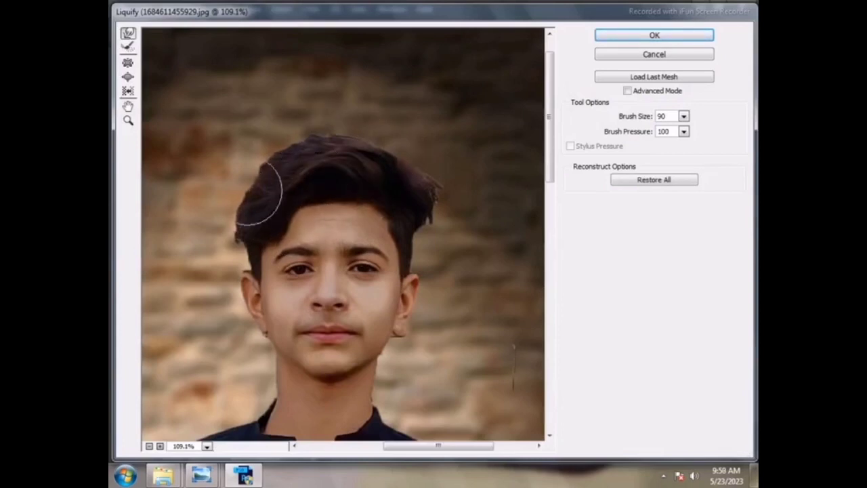
Apply the Liquify warp, fit the photo on screen, and try Adaptive Wide Angle
key("Return")
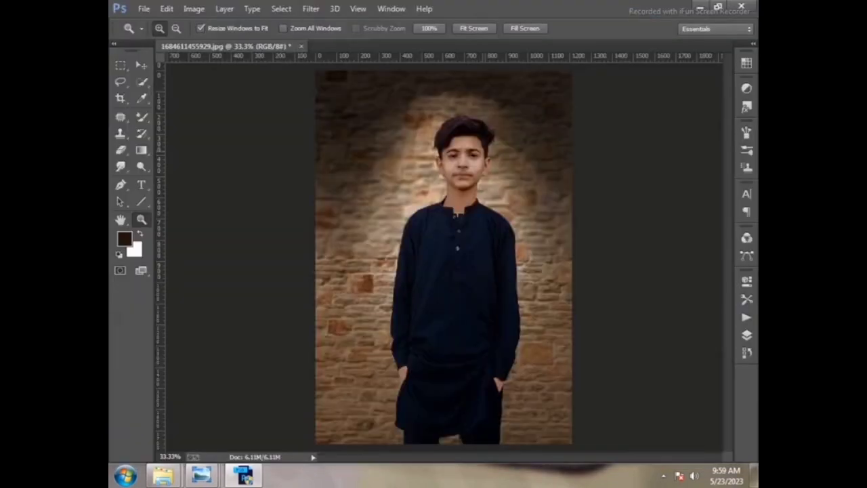
left_click(473, 149)
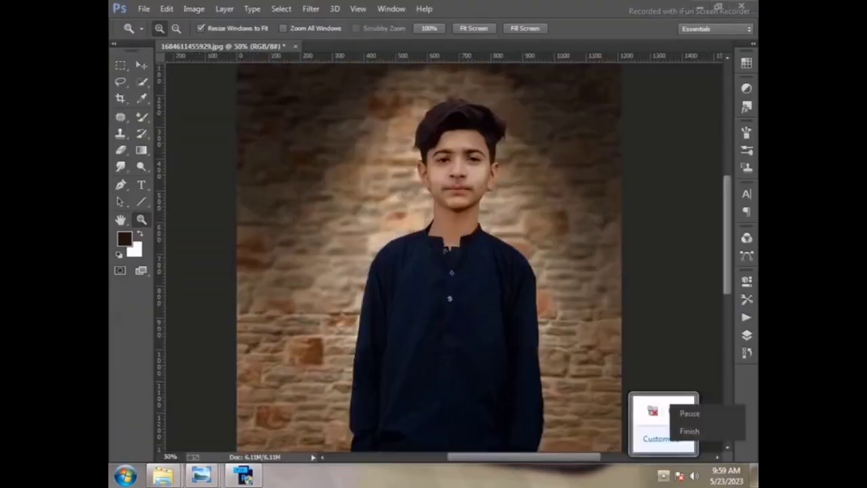
key("ctrl+0")
left_click(311, 9)
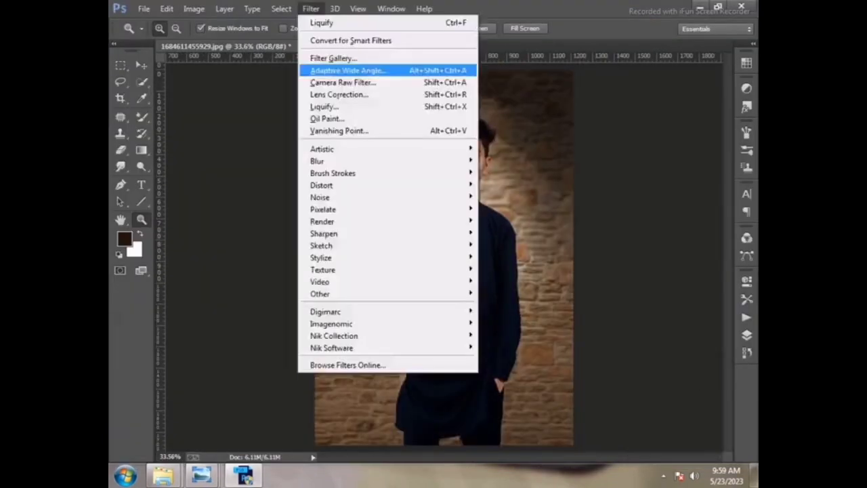
left_click(339, 68)
Dismiss the Adaptive Wide Angle error and launch the Camera Raw Filter
right_click(242, 475)
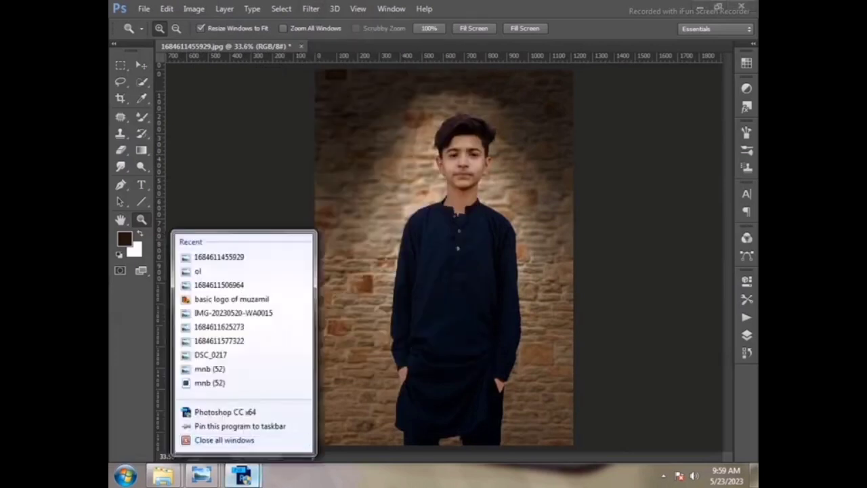
left_click(242, 475)
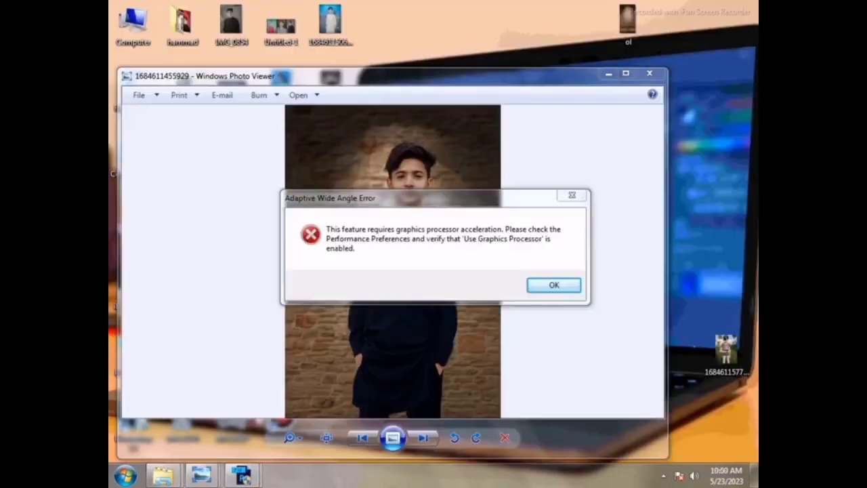
left_click(554, 286)
left_click(242, 476)
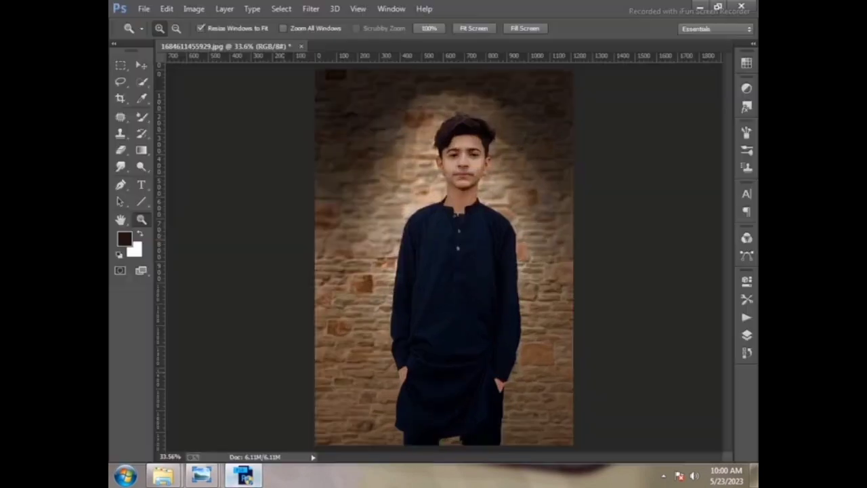
left_click(311, 9)
left_click(348, 83)
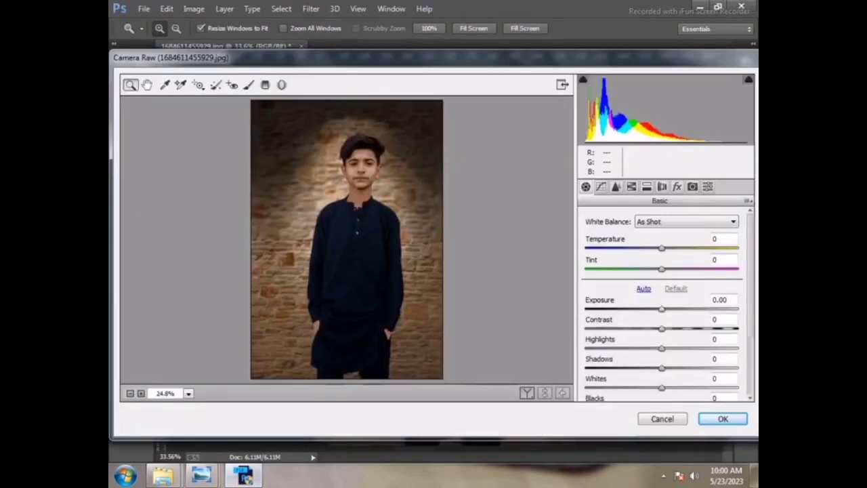
Set Camera Raw Contrast -17, Highlights -51, Shadows +45 and Whites -61
left_click(718, 319)
key("Down")
key("Down")
key("Down")
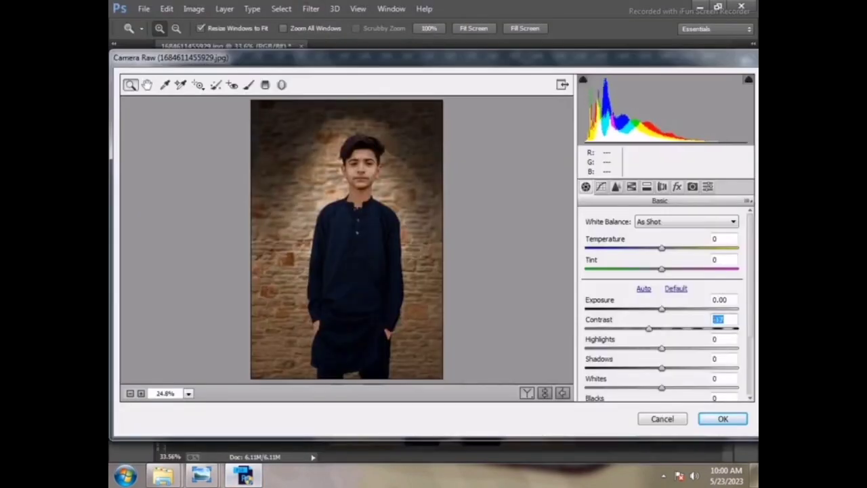
key("Tab")
key("shift+Down")
key("shift+Down")
key("shift+Down")
key("Down")
key("Tab")
key("shift+Up")
key("shift+Up")
key("shift+Up")
key("Up")
key("Up")
key("Up")
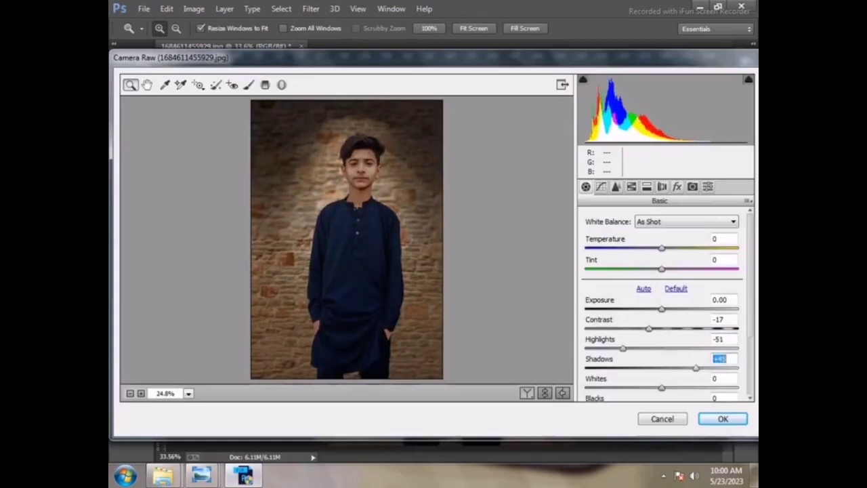
key("Tab")
key("shift+Down")
key("shift+Down")
key("shift+Down")
key("Down")
key("Tab")
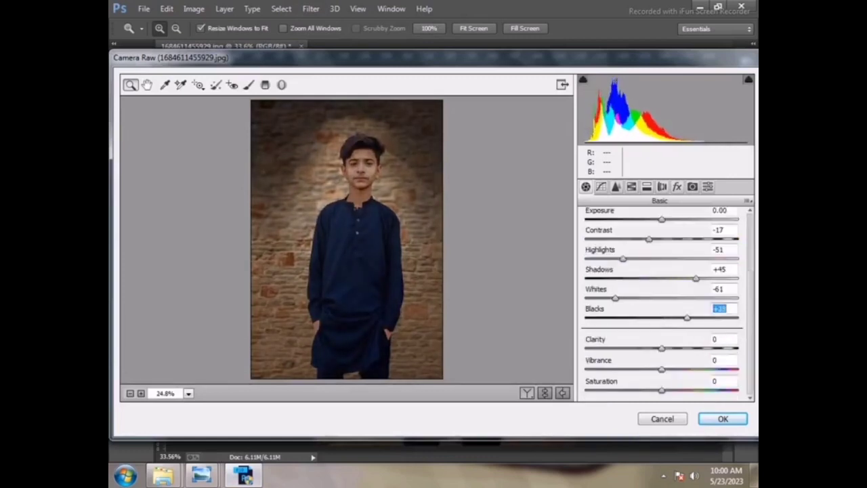
Set orange saturation -19, red saturation +8, raise red and orange luminance, then apply
key("ctrl+alt+4")
key("Tab")
key("shift+Down")
key("shift+Down")
key("Up")
key("shift+Tab")
key("Up")
key("Up")
key("Up")
key("ctrl+alt+shift+l")
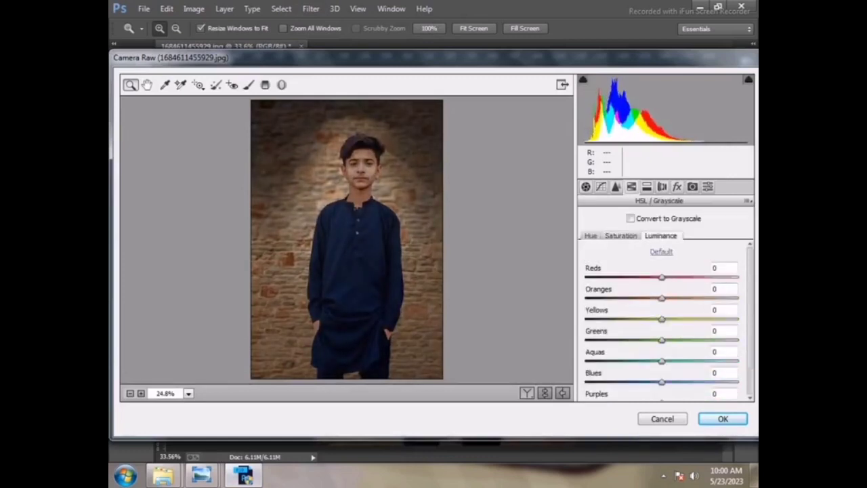
key("shift+Up")
key("shift+Up")
key("Tab")
key("shift+Up")
key("Up")
key("Return")
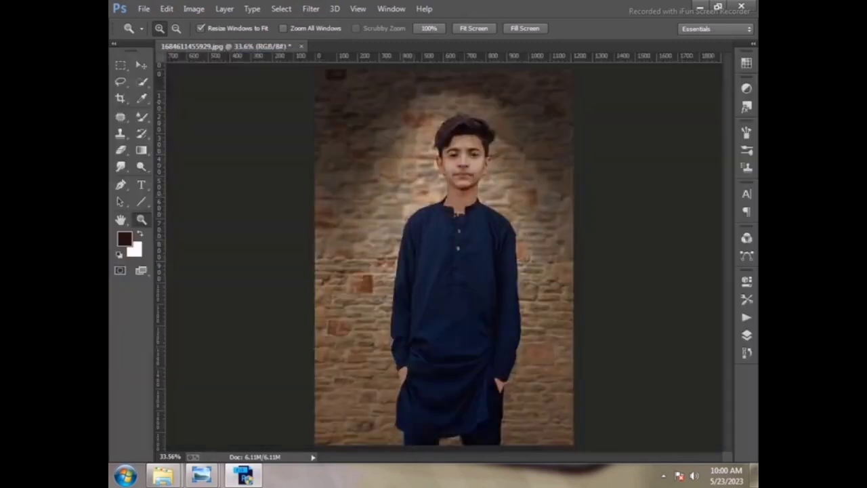
left_click_drag(432, 115, 483, 238)
Zoom in and set up the Mixer Brush with 16% wetness and a size-25 brush
key("ctrl+plus")
key("b")
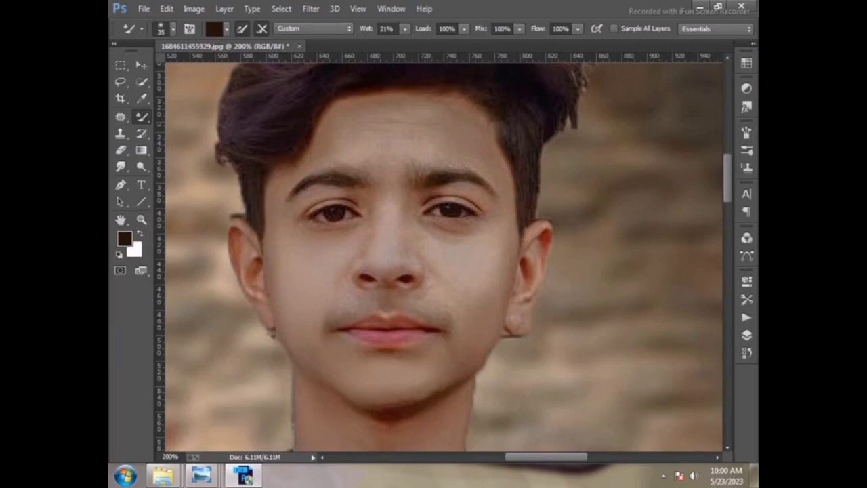
left_click(404, 28)
left_click_drag(401, 43, 401, 42)
scroll(444, 258, "up", 3)
key("bracketleft")
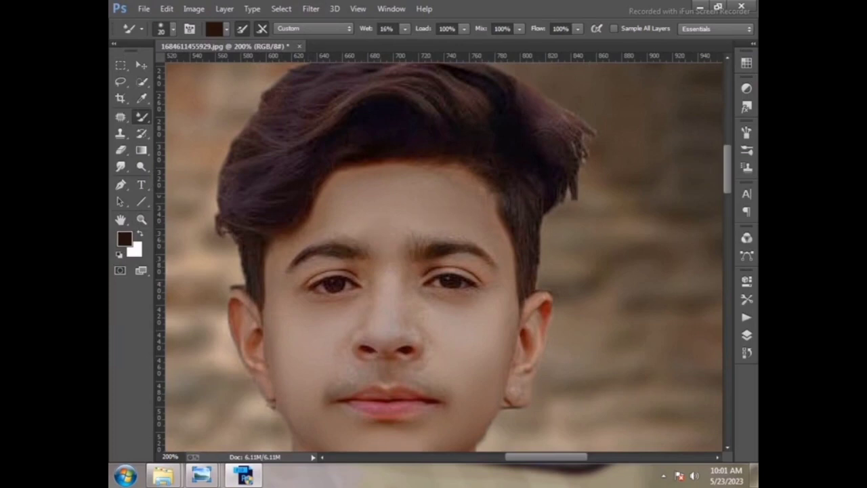
key("bracketleft")
Smooth the boy's face and hair with the Mixer Brush, varying its size between 15 and 25
scroll(439, 257, "down", 3)
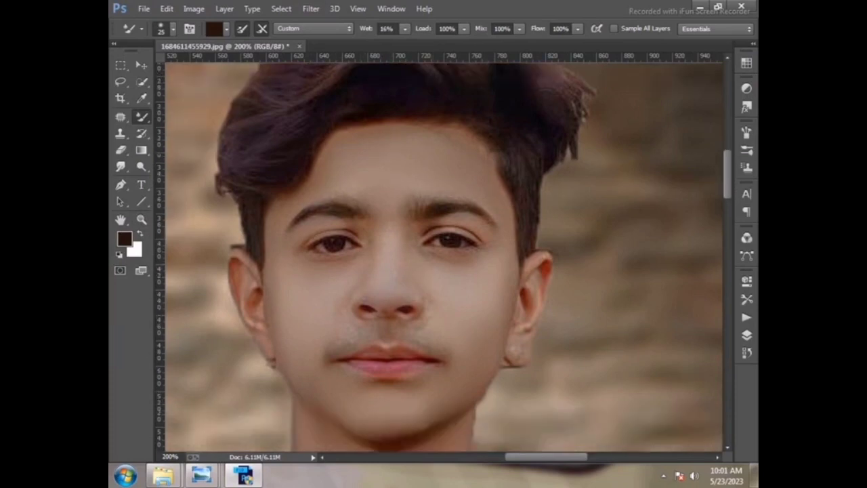
scroll(439, 257, "down", 5)
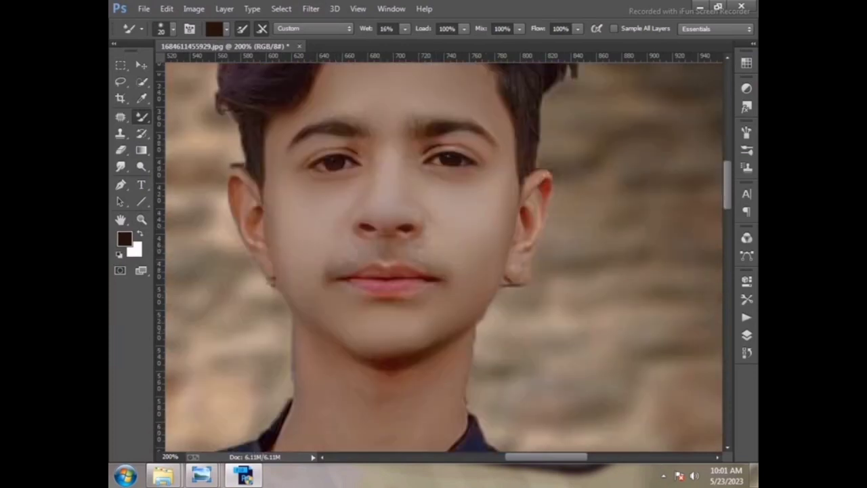
scroll(337, 423, "down", 2)
scroll(337, 424, "down", 5)
key("bracketleft")
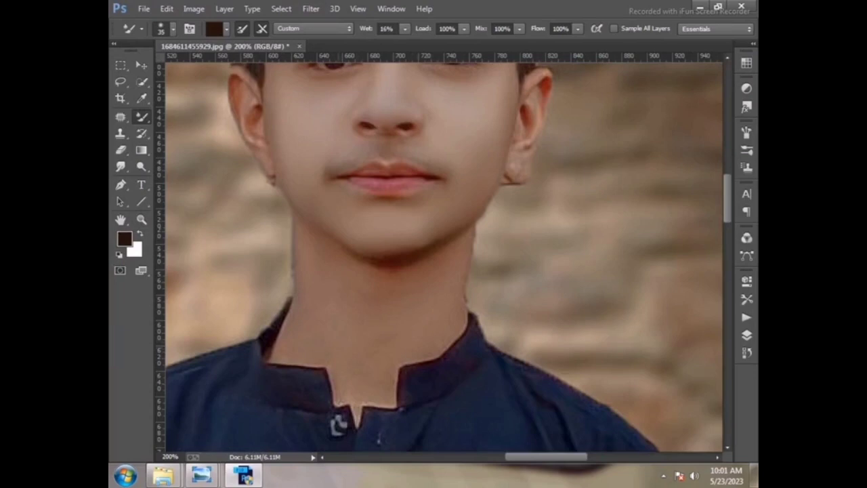
scroll(338, 425, "up", 4)
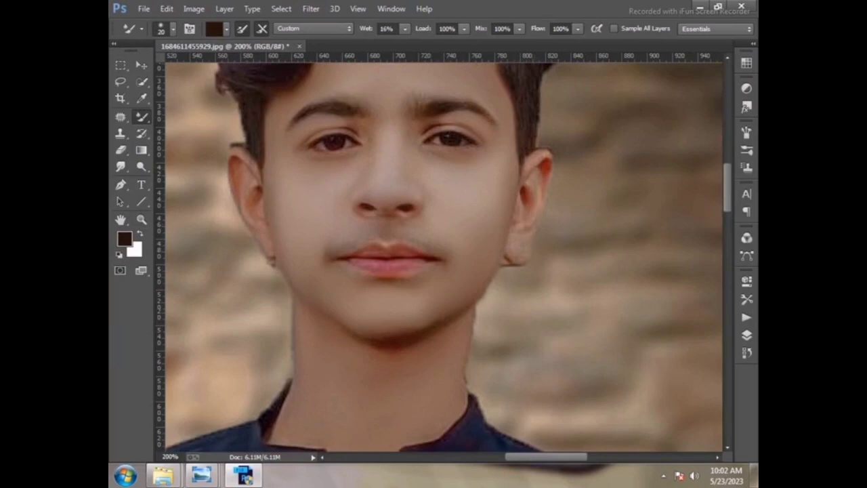
key("bracketleft")
scroll(441, 257, "up", 2)
scroll(440, 258, "up", 3)
key("bracketright")
key("bracketright")
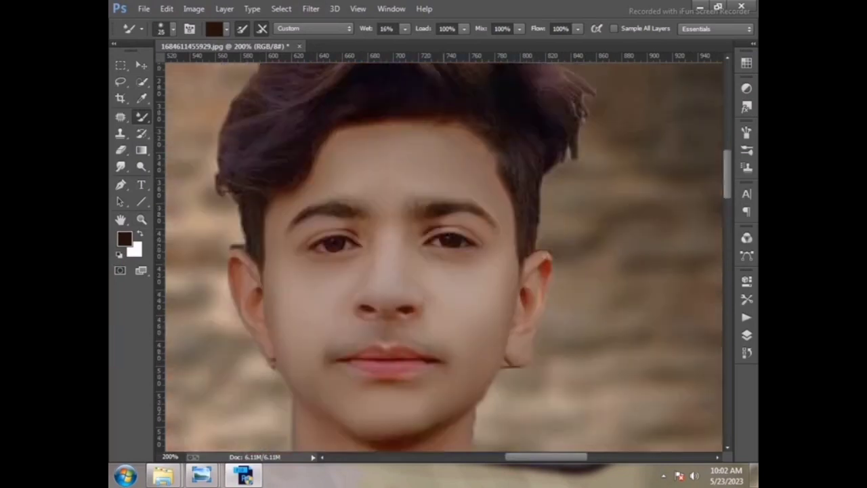
right_click(200, 211)
left_click(141, 220)
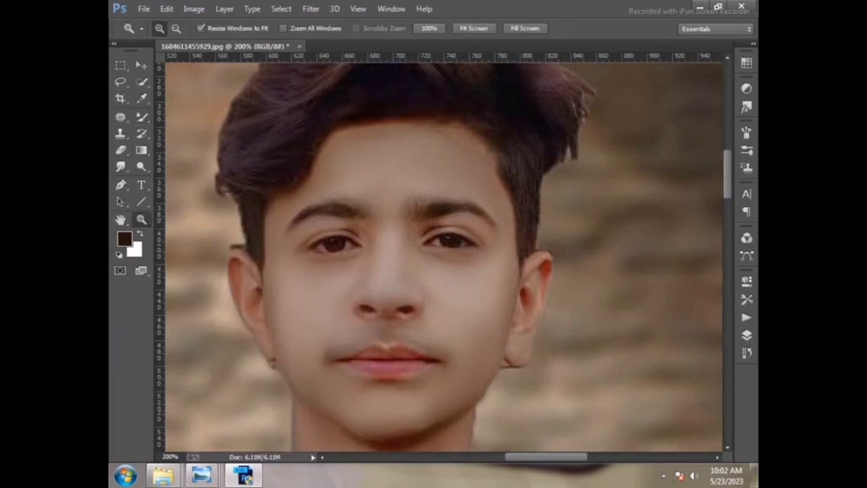
Magnify the lower shirt to 200% and blend it with the Mixer Brush
key("ctrl+0")
left_click(500, 393)
left_click(399, 377)
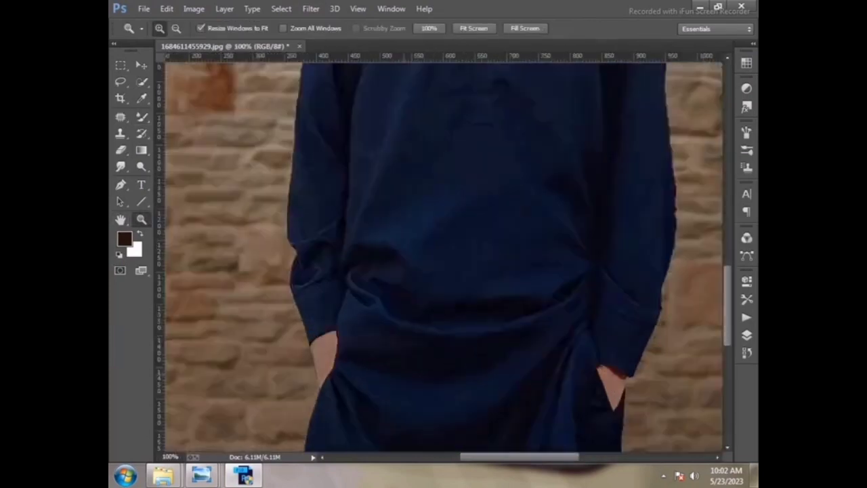
left_click(406, 413)
key("b")
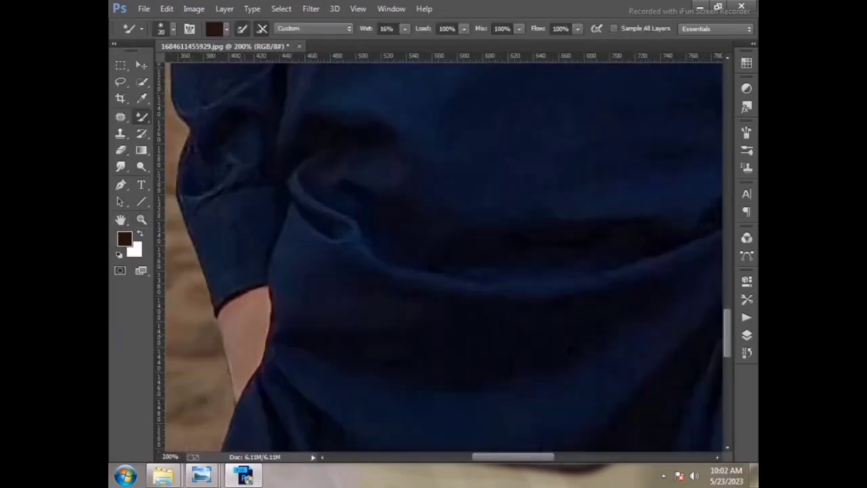
scroll(440, 258, "right", 5)
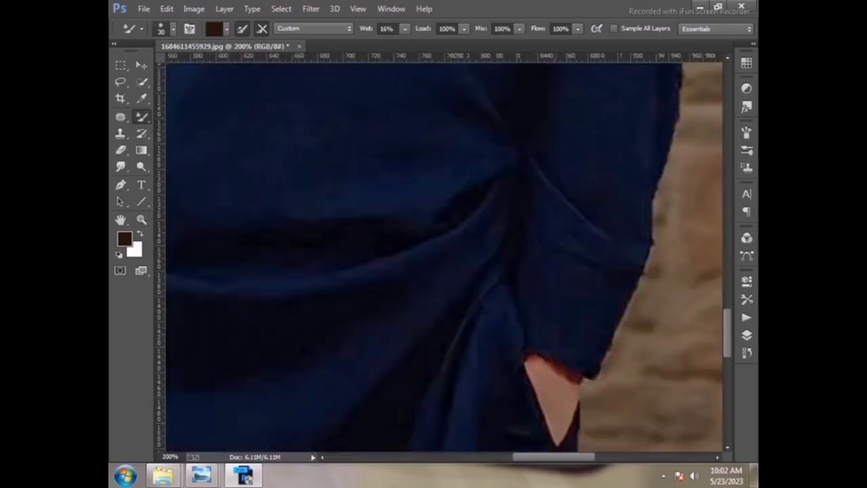
Fit the whole photo on screen and reopen the Camera Raw Filter
key("z")
right_click(280, 219)
left_click(302, 226)
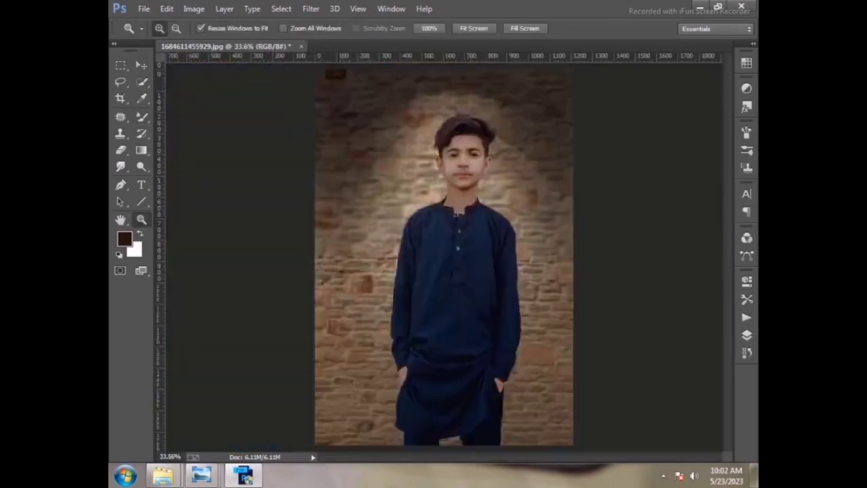
left_click(311, 8)
left_click(339, 80)
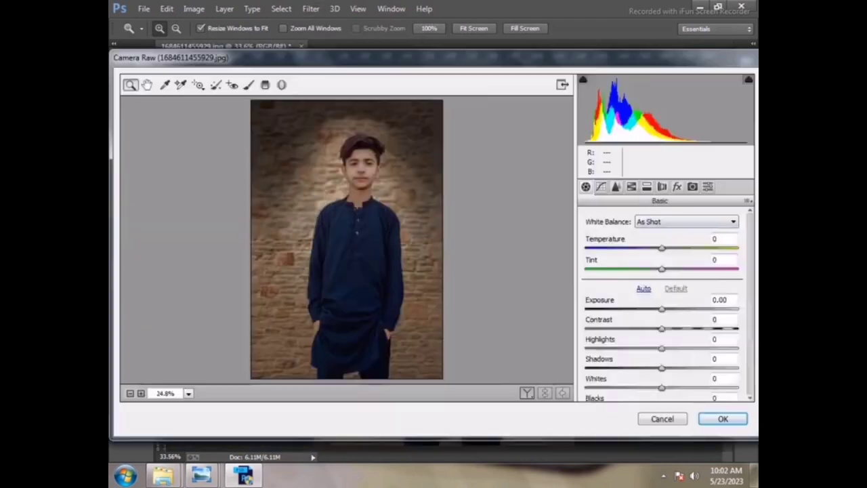
Open Camera Raw's saved presets and preview the first eight colour presets
left_click(708, 187)
left_click(611, 213)
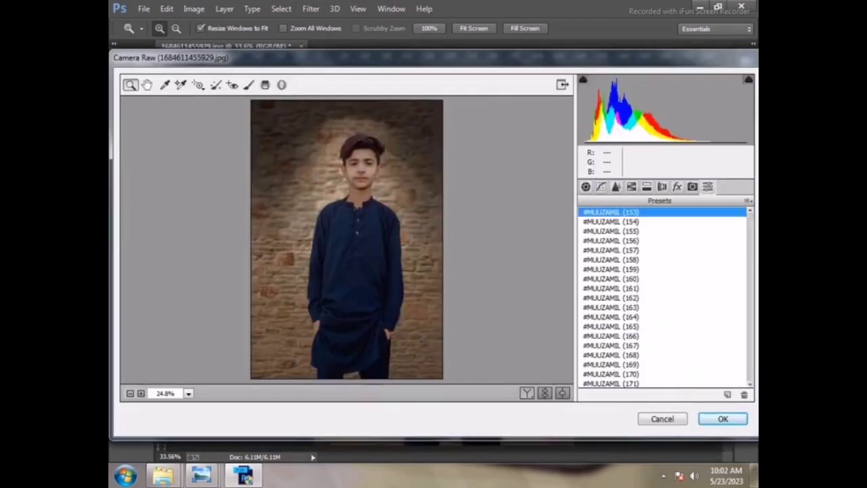
left_click(611, 221)
left_click(610, 231)
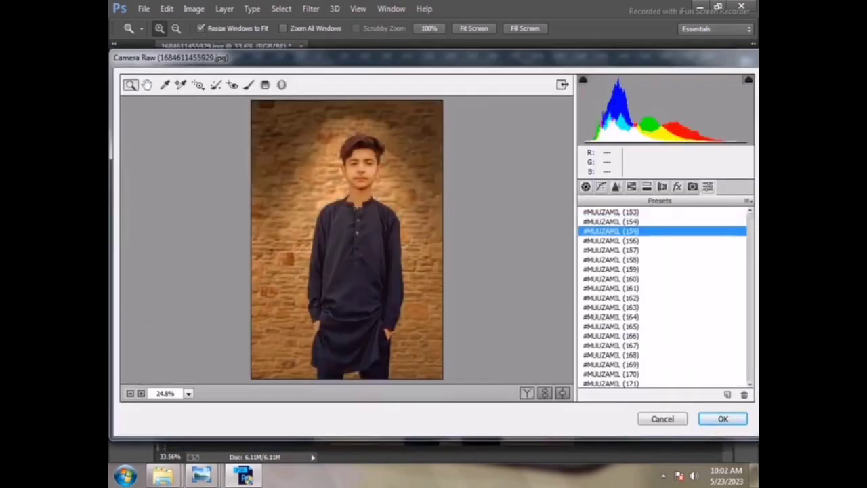
left_click(610, 240)
left_click(611, 250)
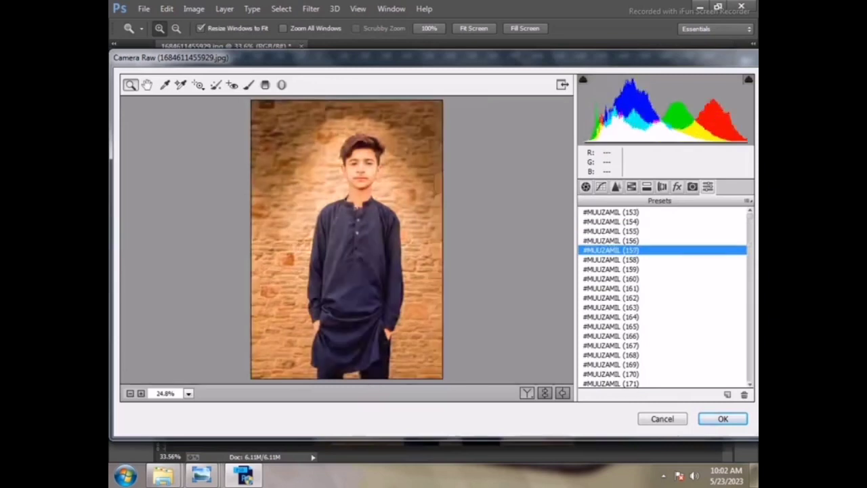
left_click(611, 260)
left_click(610, 269)
left_click(611, 279)
Step through further presets, settle on preset 172 and apply it to the photo
scroll(610, 278, "down", 1)
key("Down")
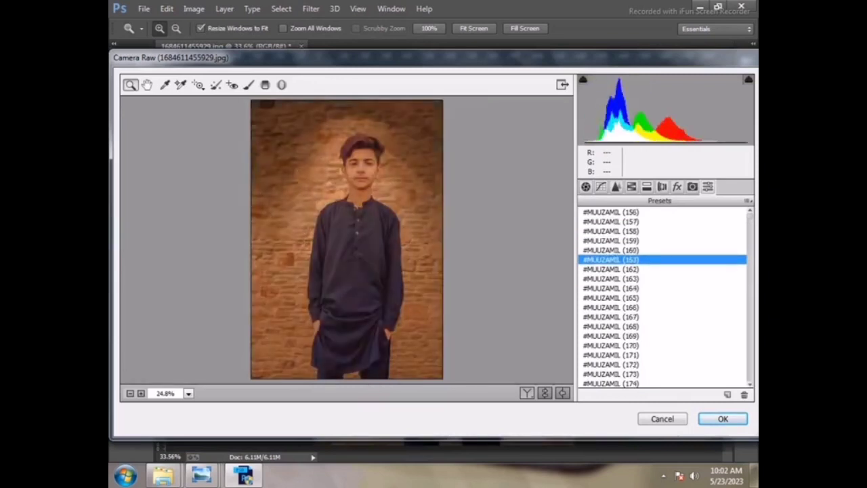
key("Down")
scroll(665, 299, "down", 3)
key("Down")
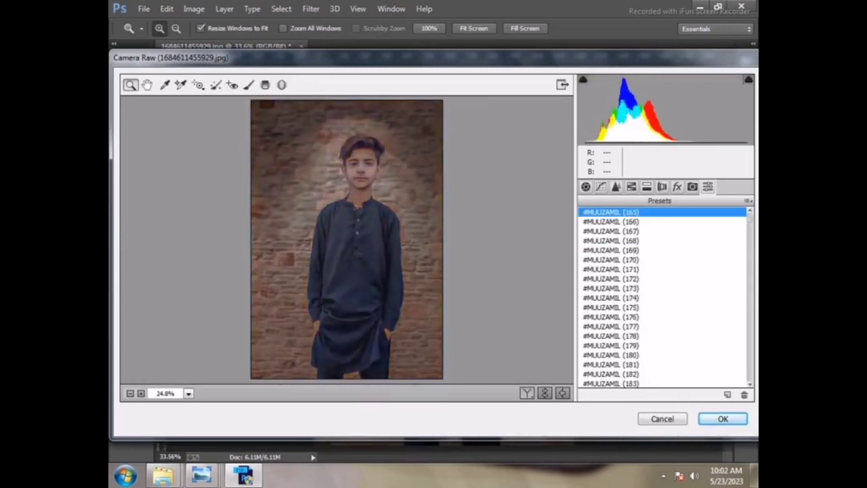
key("Down")
key("Down")
key("Down")
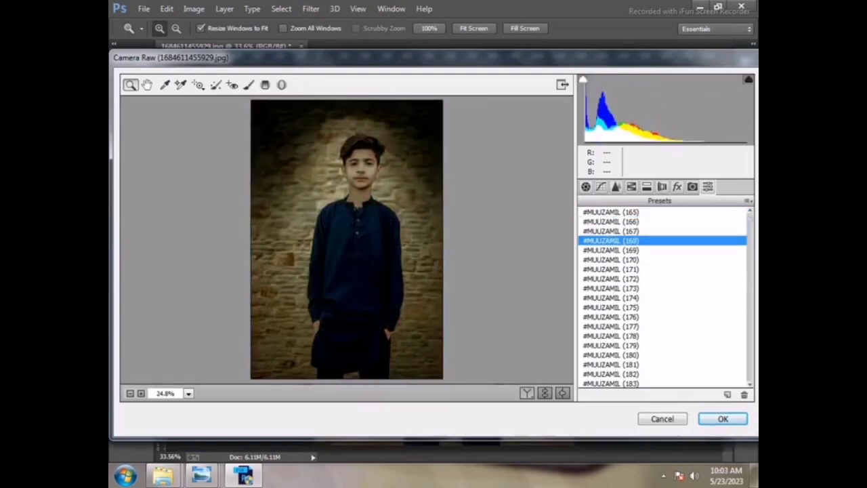
key("Down")
key("Down")
scroll(664, 298, "down", 2)
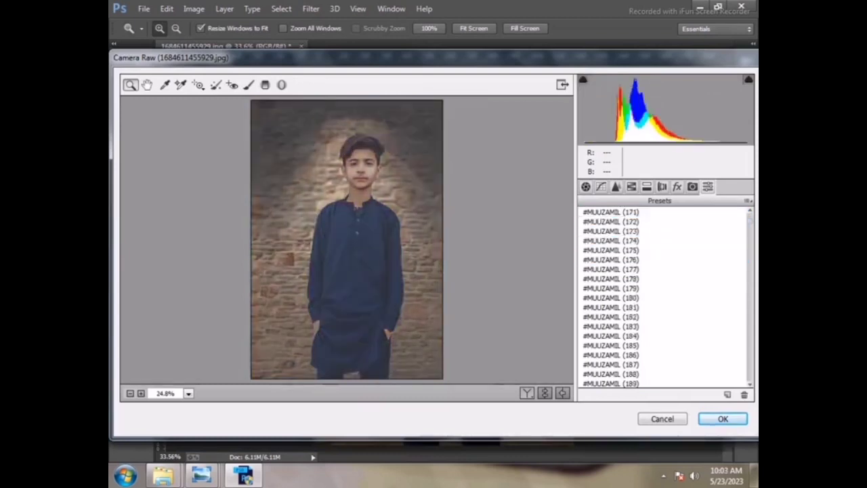
key("Down")
key("Down")
key("Down")
key("Up")
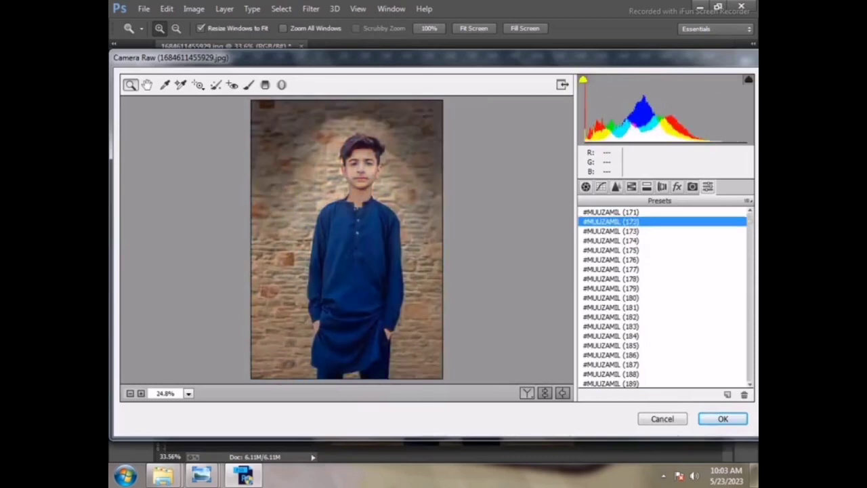
key("Return")
Zoom in and smudge the left and upper-left hair edges outward at 81% strength
key("ctrl+1")
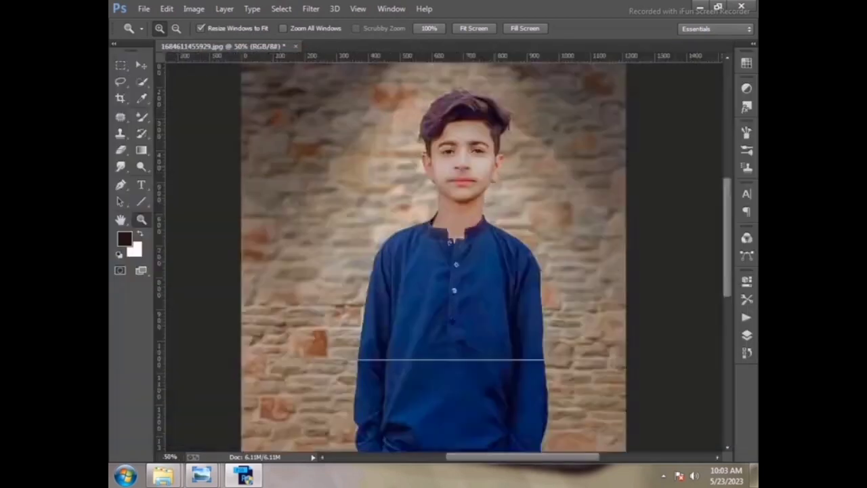
key("ctrl+plus")
key("shift+r")
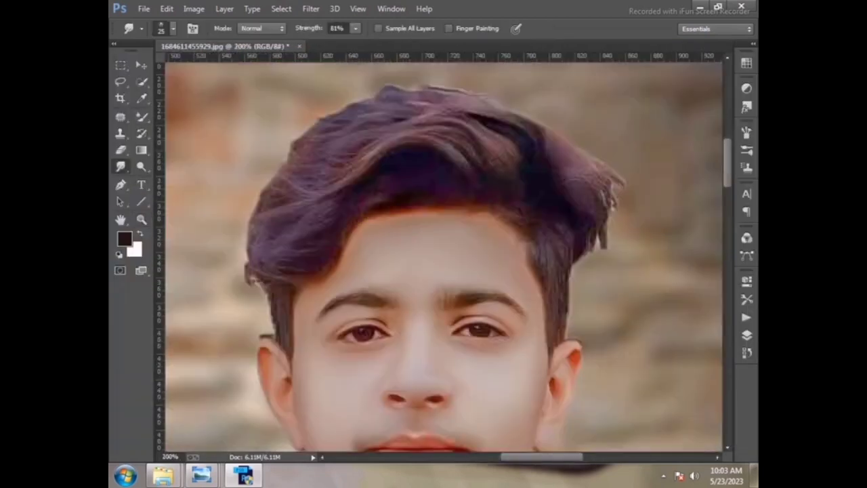
left_click_drag(252, 216, 242, 279)
left_click_drag(261, 193, 253, 213)
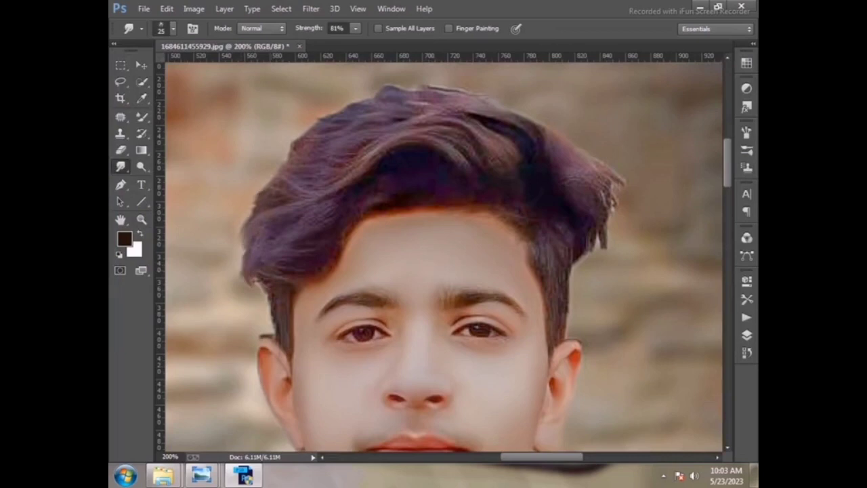
left_click_drag(281, 167, 275, 173)
left_click_drag(303, 134, 288, 151)
left_click_drag(317, 121, 301, 137)
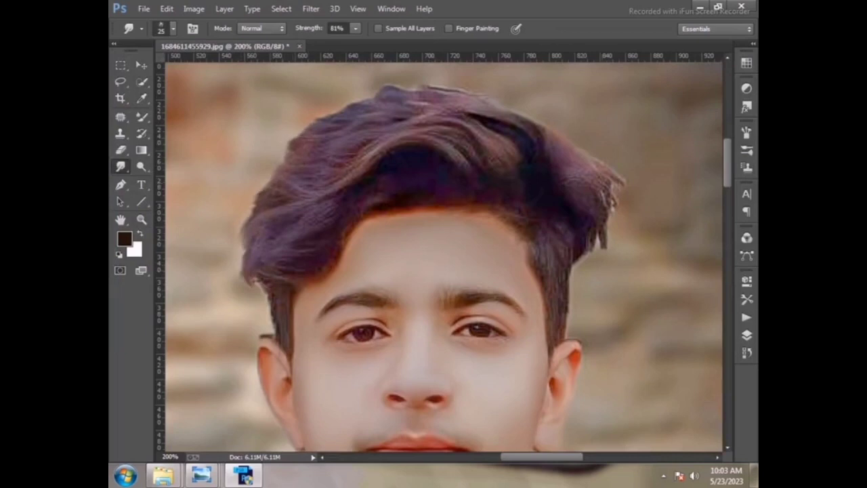
Smudge the right and top hair edges with sizes 10–25, then fit the image on screen
key("bracketright")
key("bracketright")
key("bracketright")
key("bracketleft")
key("bracketleft")
key("bracketleft")
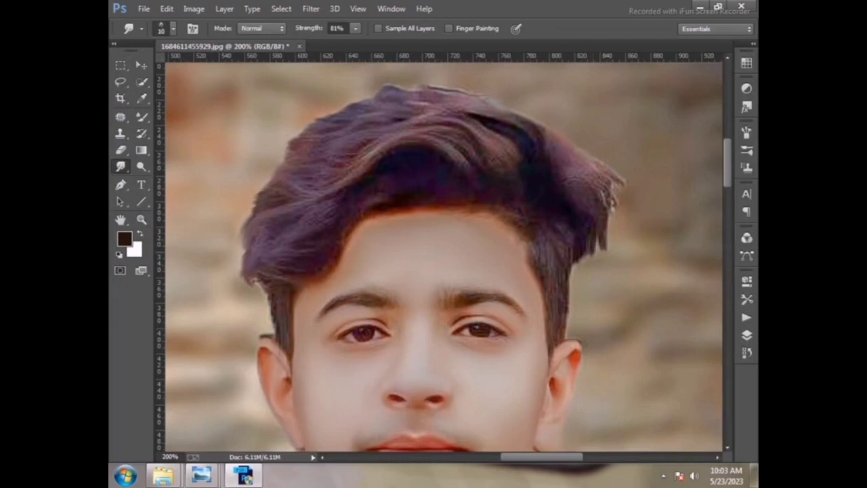
left_click_drag(611, 196, 610, 237)
key("bracketright")
key("bracketright")
key("bracketright")
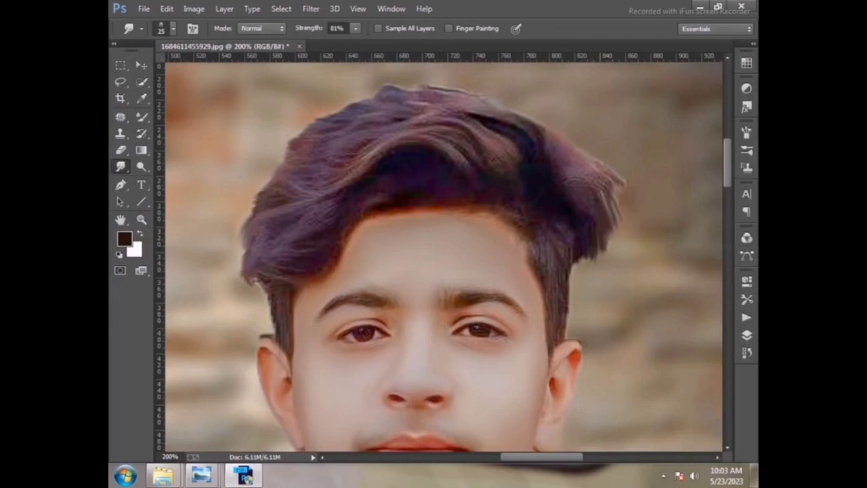
mouse_move(423, 96)
left_mouse_down()
mouse_move(416, 77)
mouse_move(369, 87)
left_mouse_up()
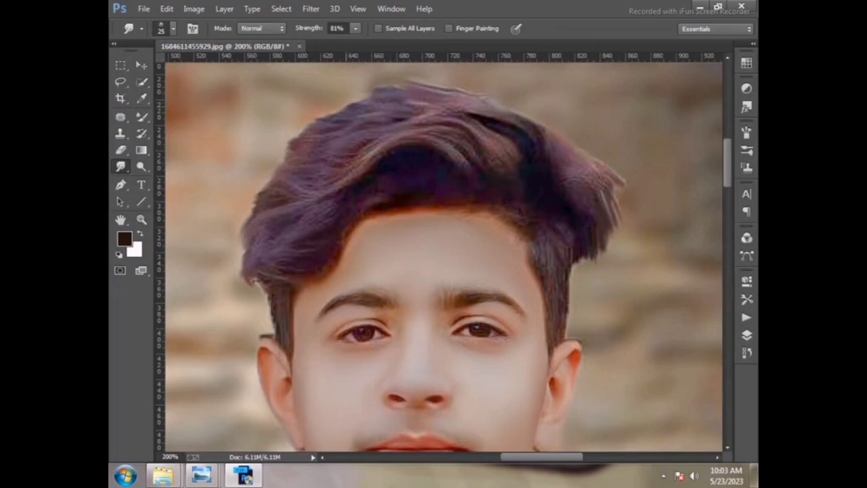
scroll(440, 258, "down", 3)
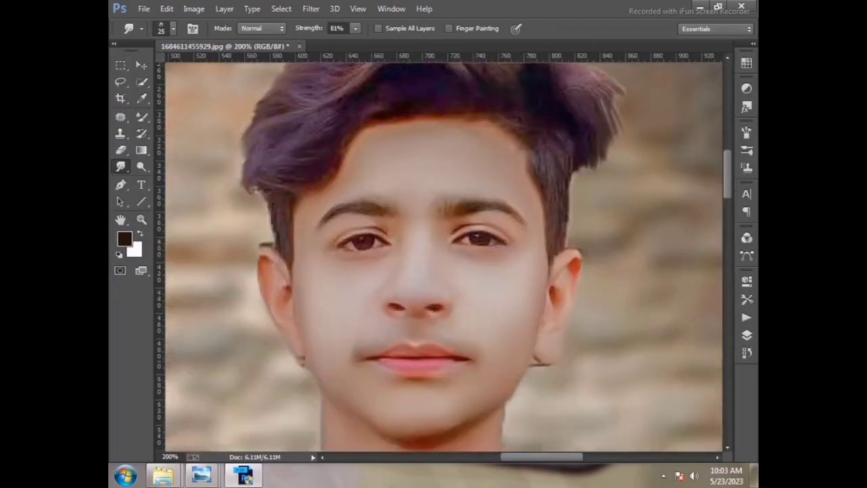
key("z")
right_click(223, 207)
left_click(258, 219)
Reopen the Camera Raw Filter and set split-toning highlights to hue 158, saturation 15
left_click(311, 8)
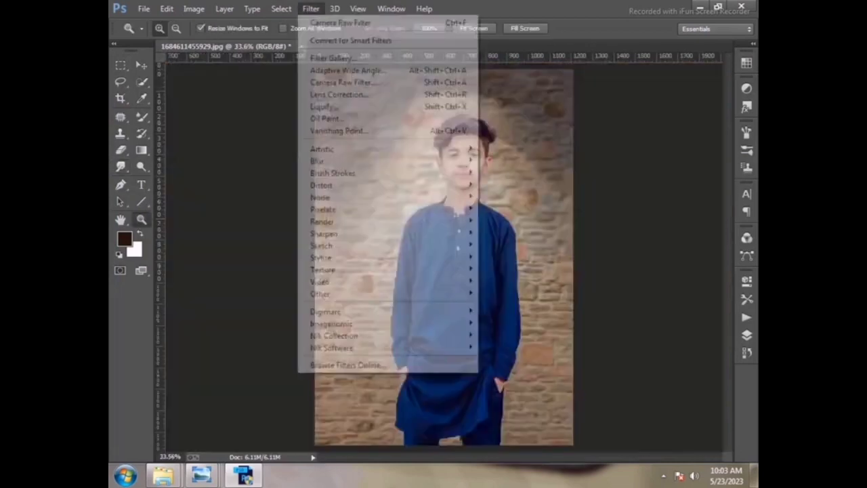
left_click(349, 81)
key("ctrl+alt+5")
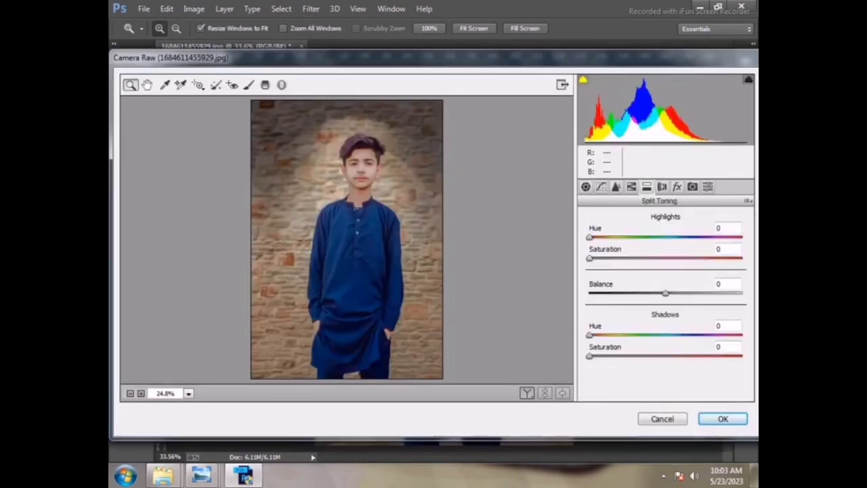
type("7")
key("shift+Tab")
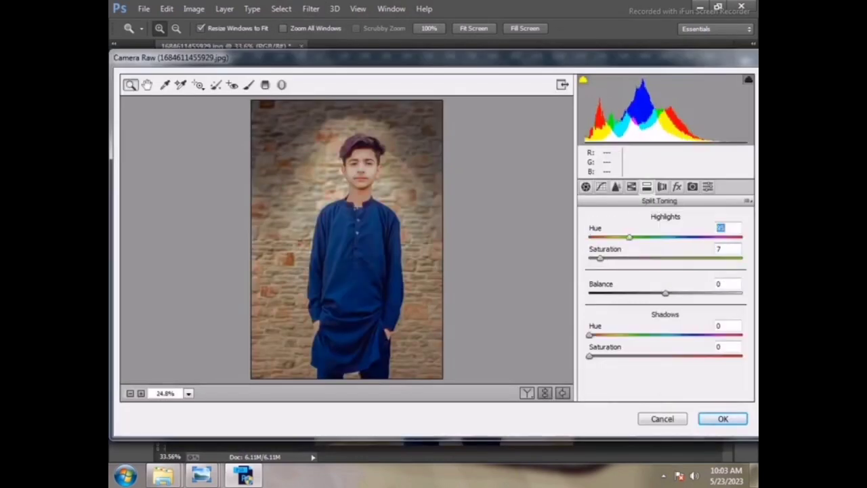
type("158")
key("Tab")
type("15")
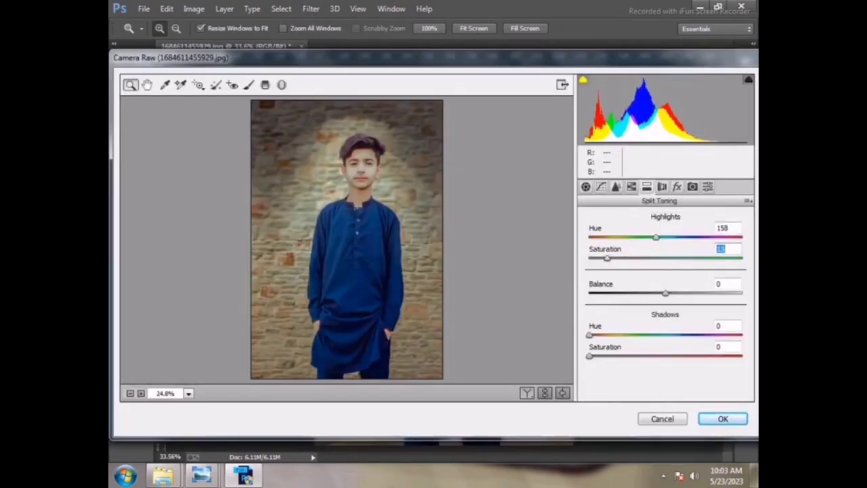
Set Oranges luminance 13 and saturation Reds +10, Oranges -8, Blues +10, then apply
key("ctrl+alt+4")
type("13")
key("shift+Tab")
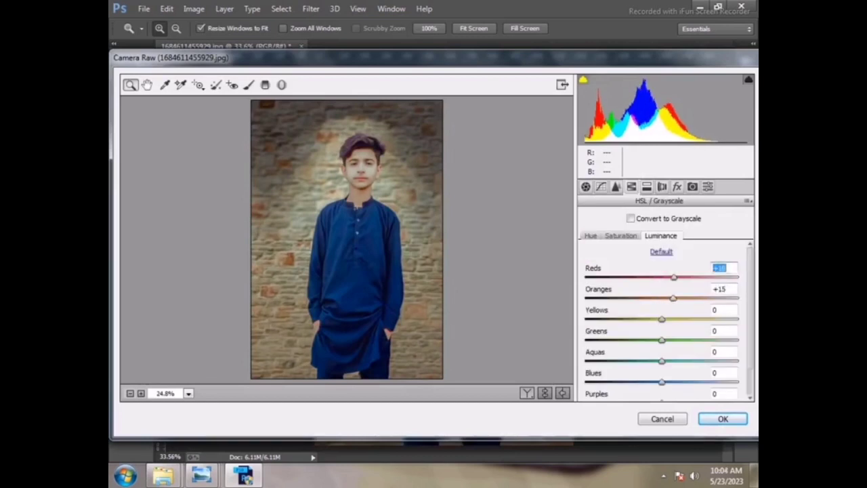
key("ctrl+alt+4")
key("Down")
key("Down")
key("Down")
key("Down")
key("Down")
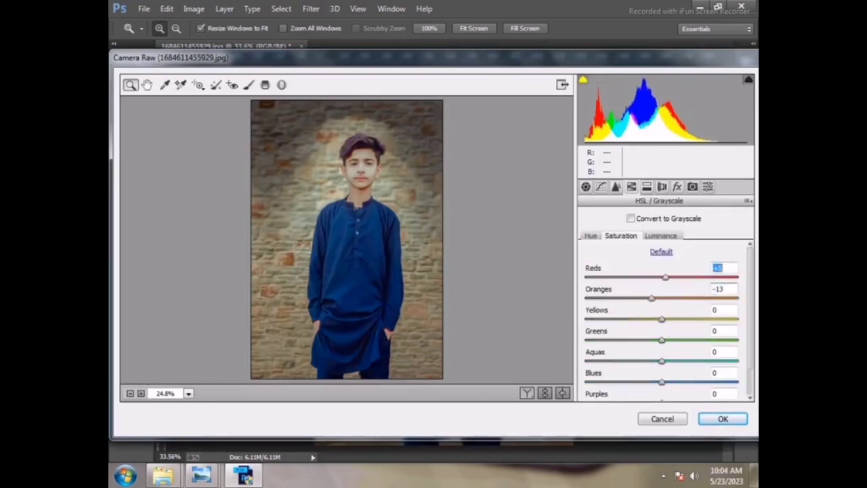
type("10")
key("Tab")
type("-8")
key("Tab")
key("Tab")
key("Tab")
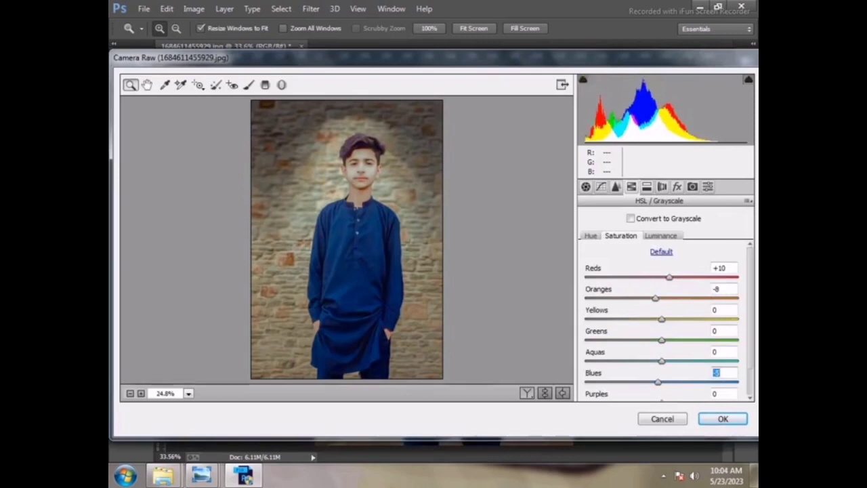
type("-25")
type("10")
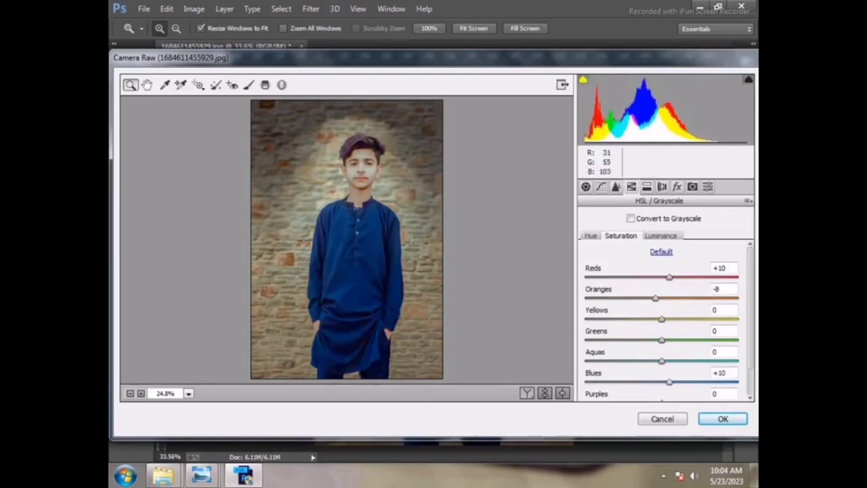
key("Return")
key("alt+f")
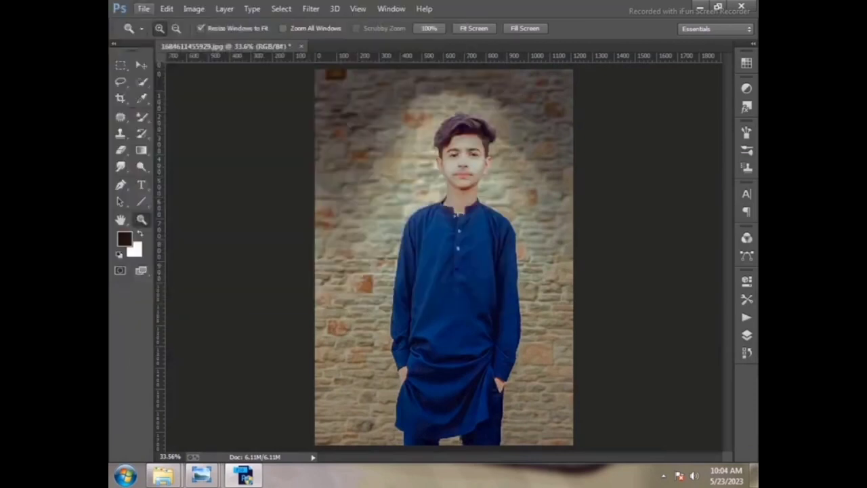
Place the logo PNG, scale it down and position it left of the boy's chest
key("alt+f")
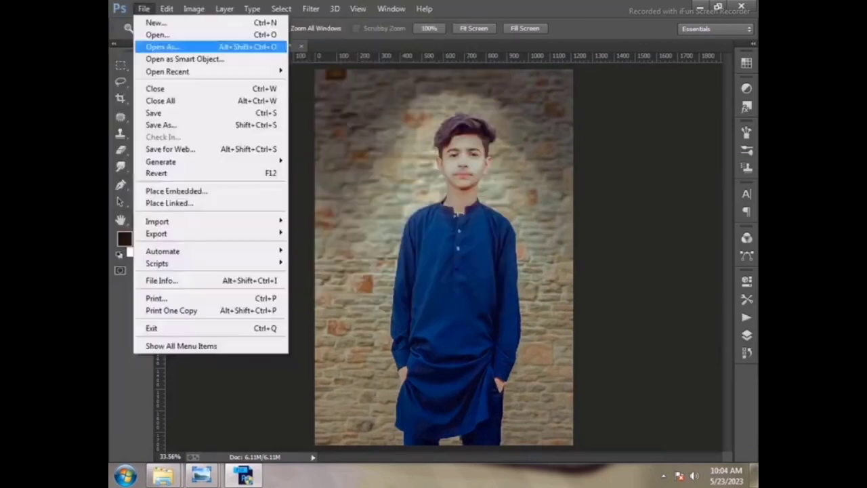
key("Down")
key("Down")
key("Down")
key("Return")
scroll(359, 156, "down", 10)
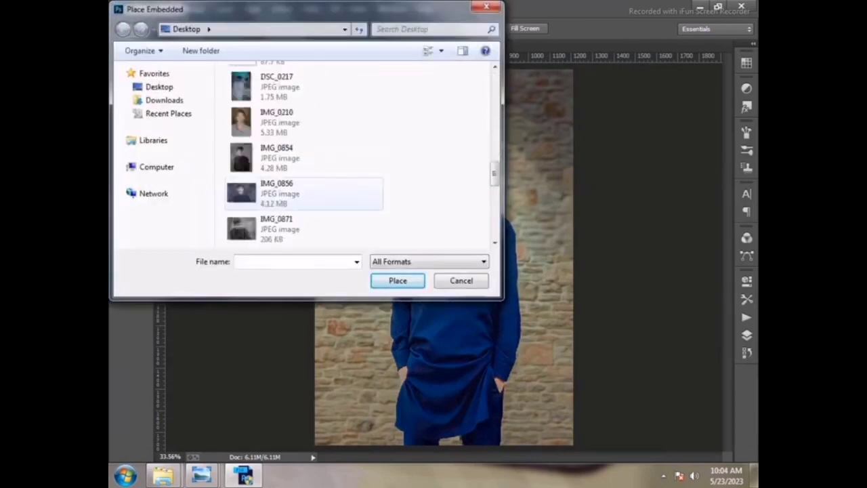
scroll(359, 156, "up", 10)
scroll(359, 156, "down", 3)
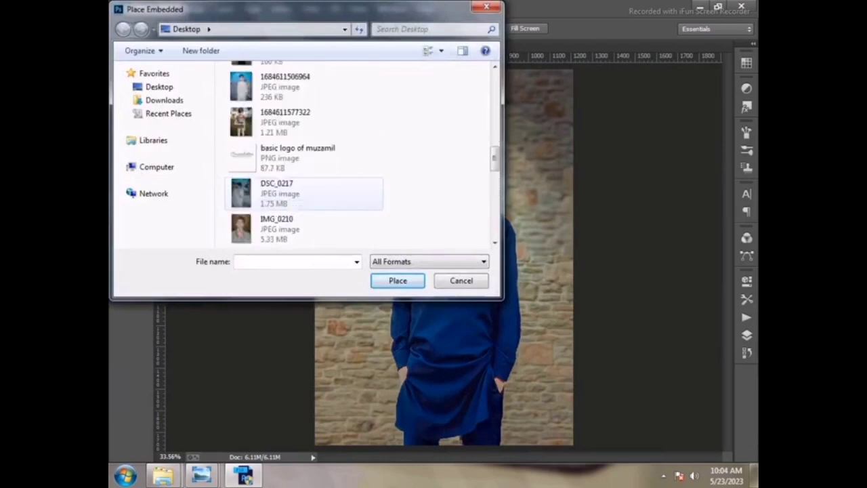
double_click(292, 147)
mouse_move(316, 132)
left_mouse_down()
mouse_move(439, 227)
mouse_move(523, 314)
left_mouse_up()
left_click_drag(548, 350, 366, 224)
key("Return")
Save the photo as a new JPEG file at High quality
key("z")
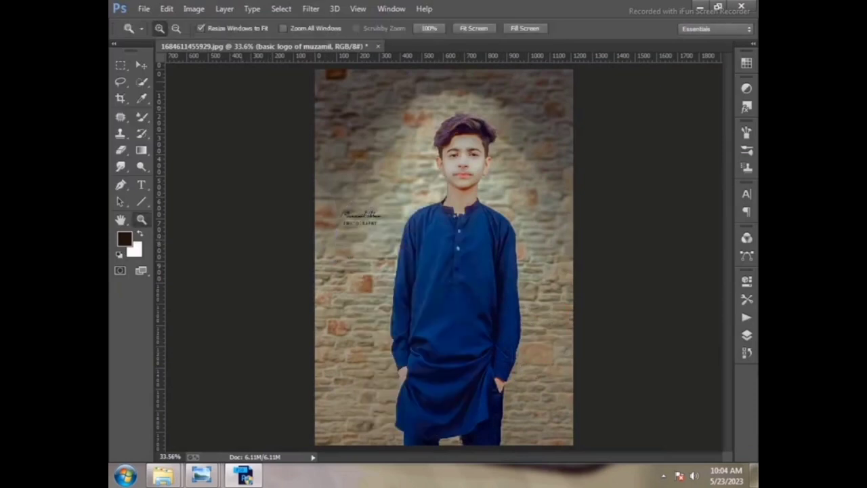
left_click(143, 8)
left_click(153, 112)
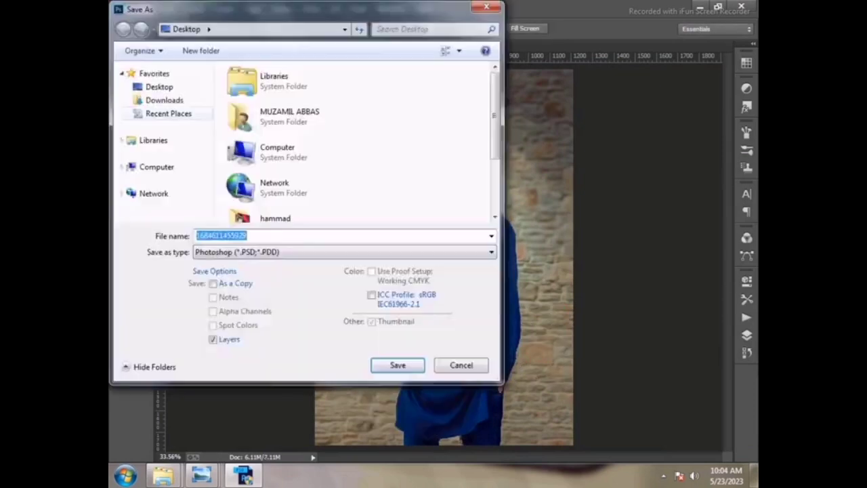
left_click(342, 251)
left_click(271, 341)
left_click(397, 364)
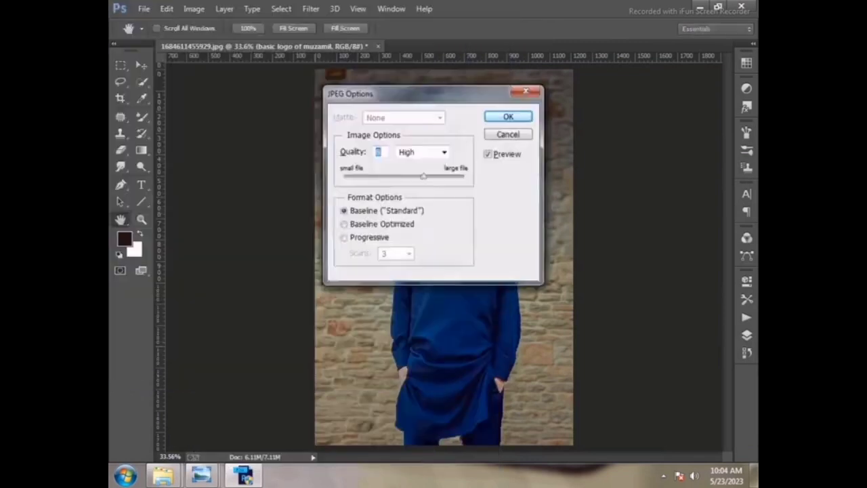
key("Return")
right_click(664, 476)
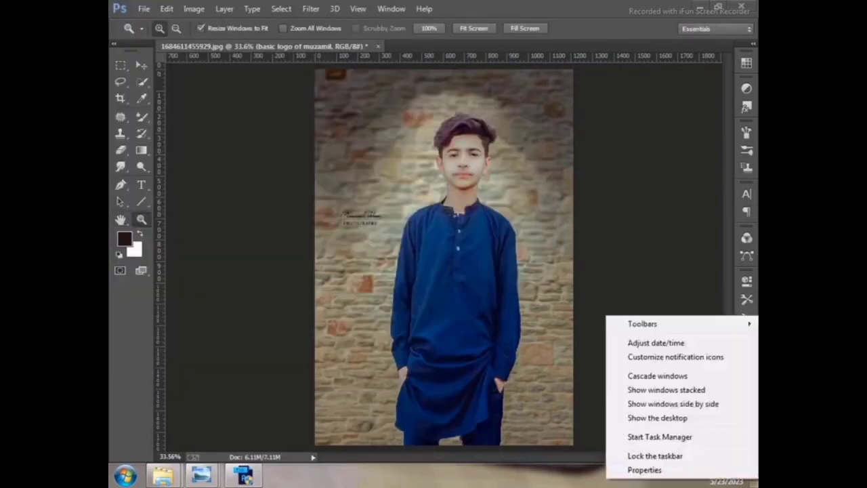
left_click(663, 476)
left_click(663, 476)
right_click(673, 411)
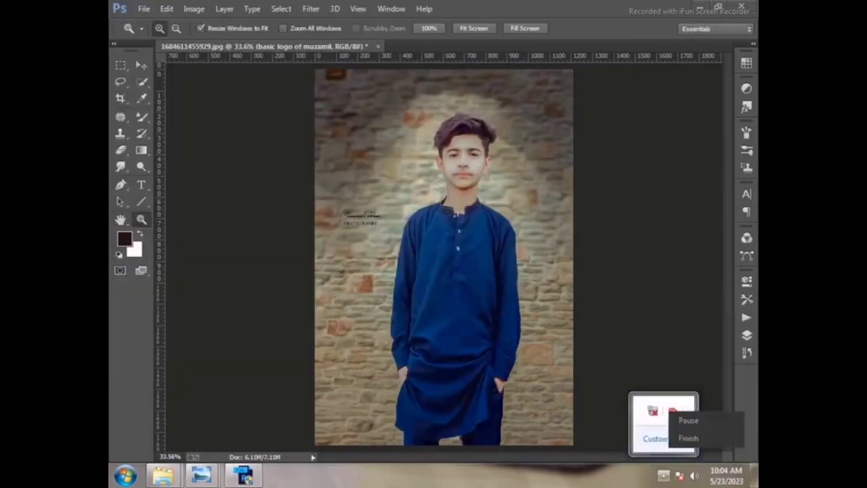